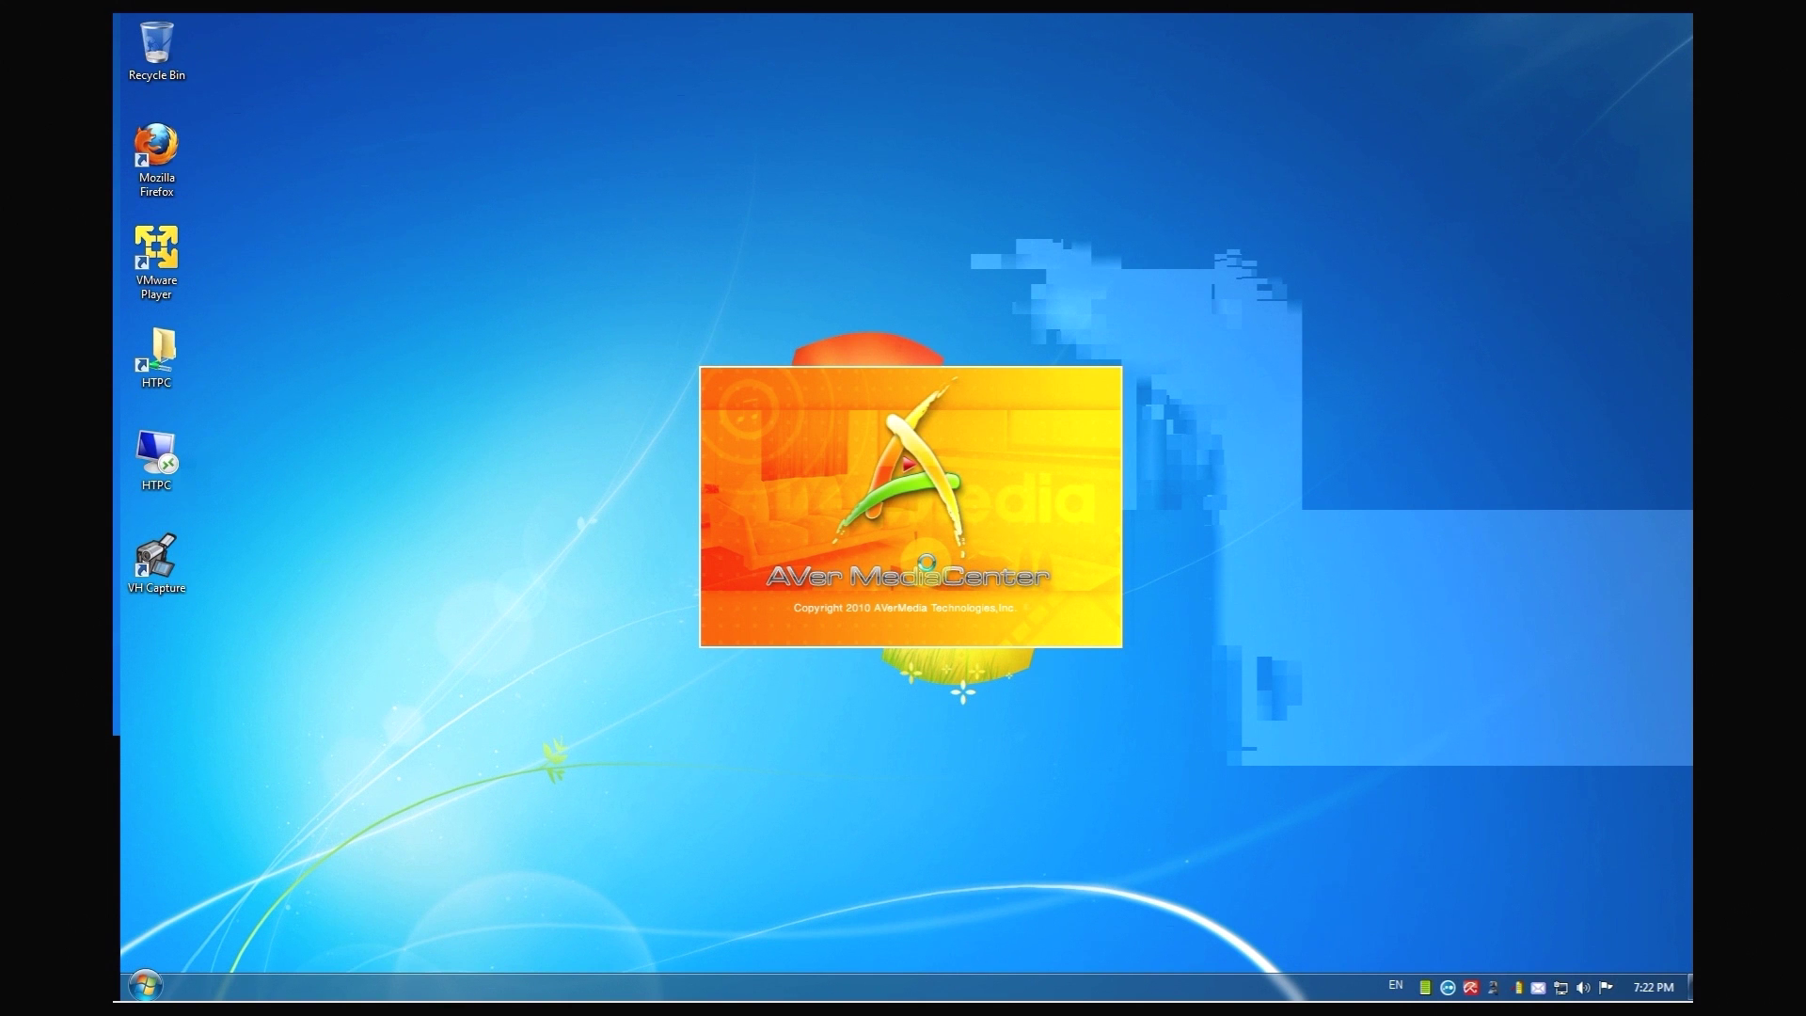
- Close AVer MediaCenter, then launch VH Capture from the desktop and shift its window slightly
{"action": "left_click", "coordinate": [1040, 466]}
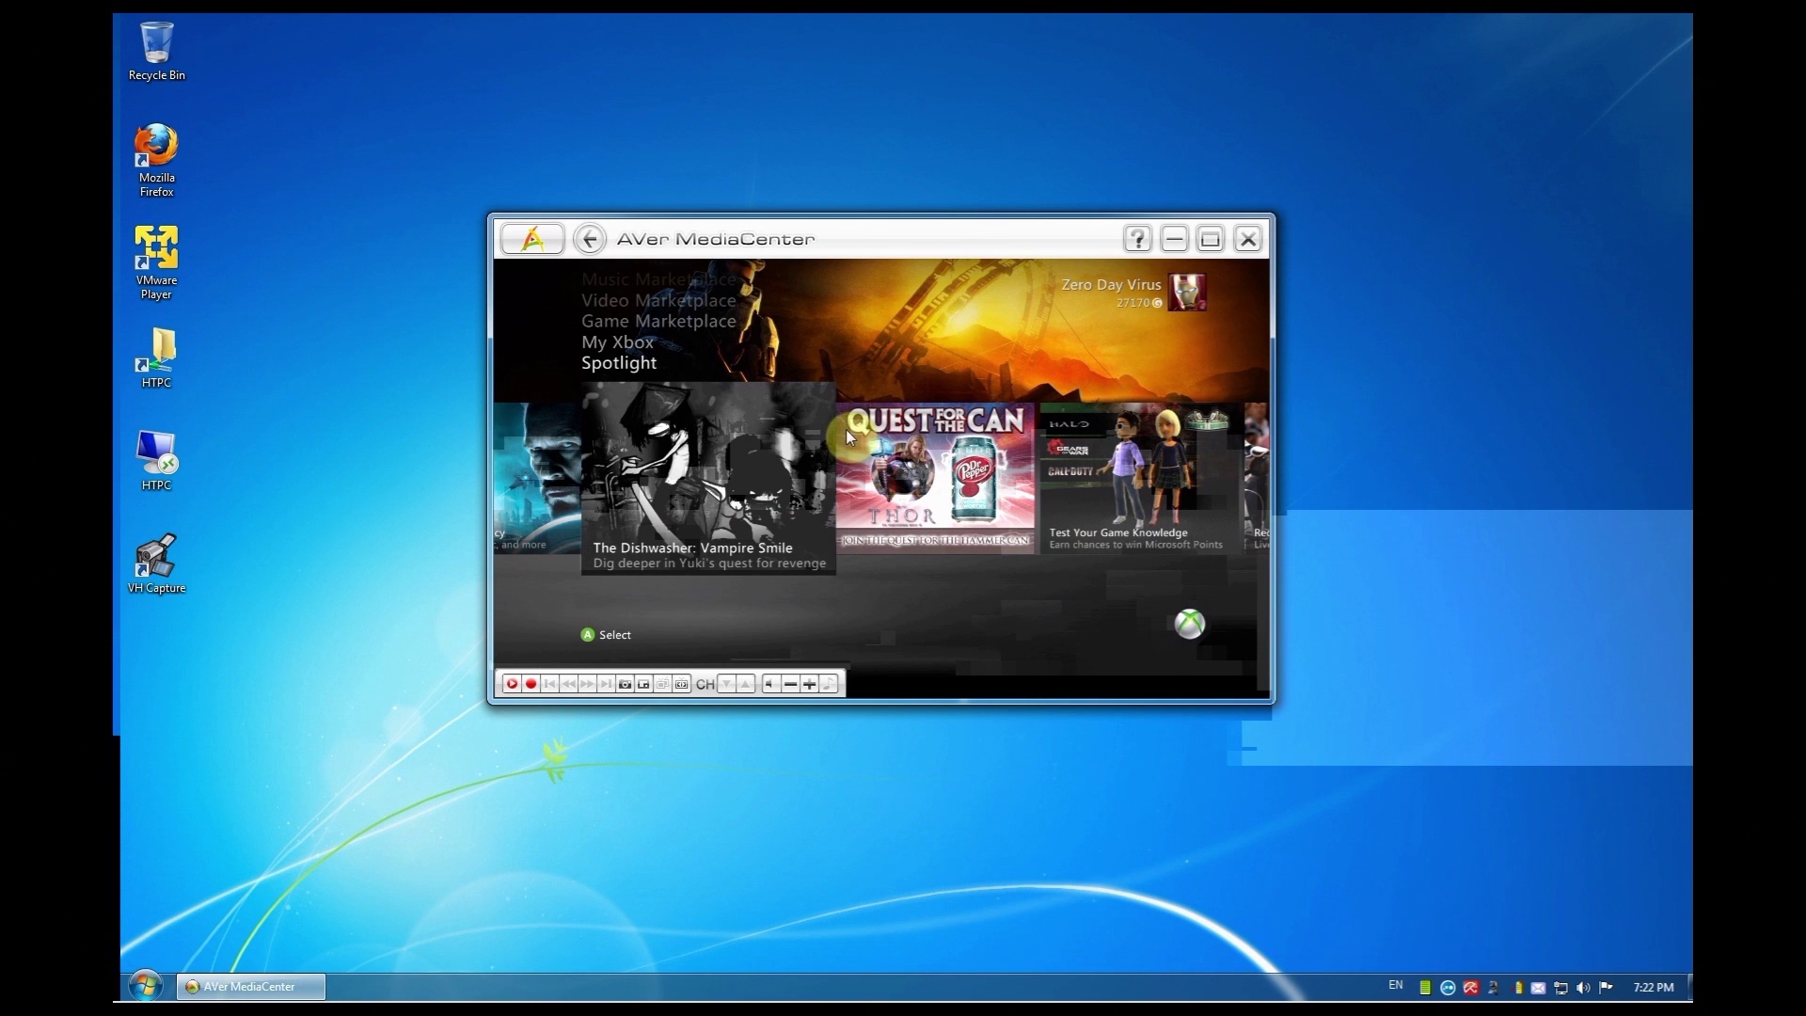
{"action": "left_click", "coordinate": [1247, 241]}
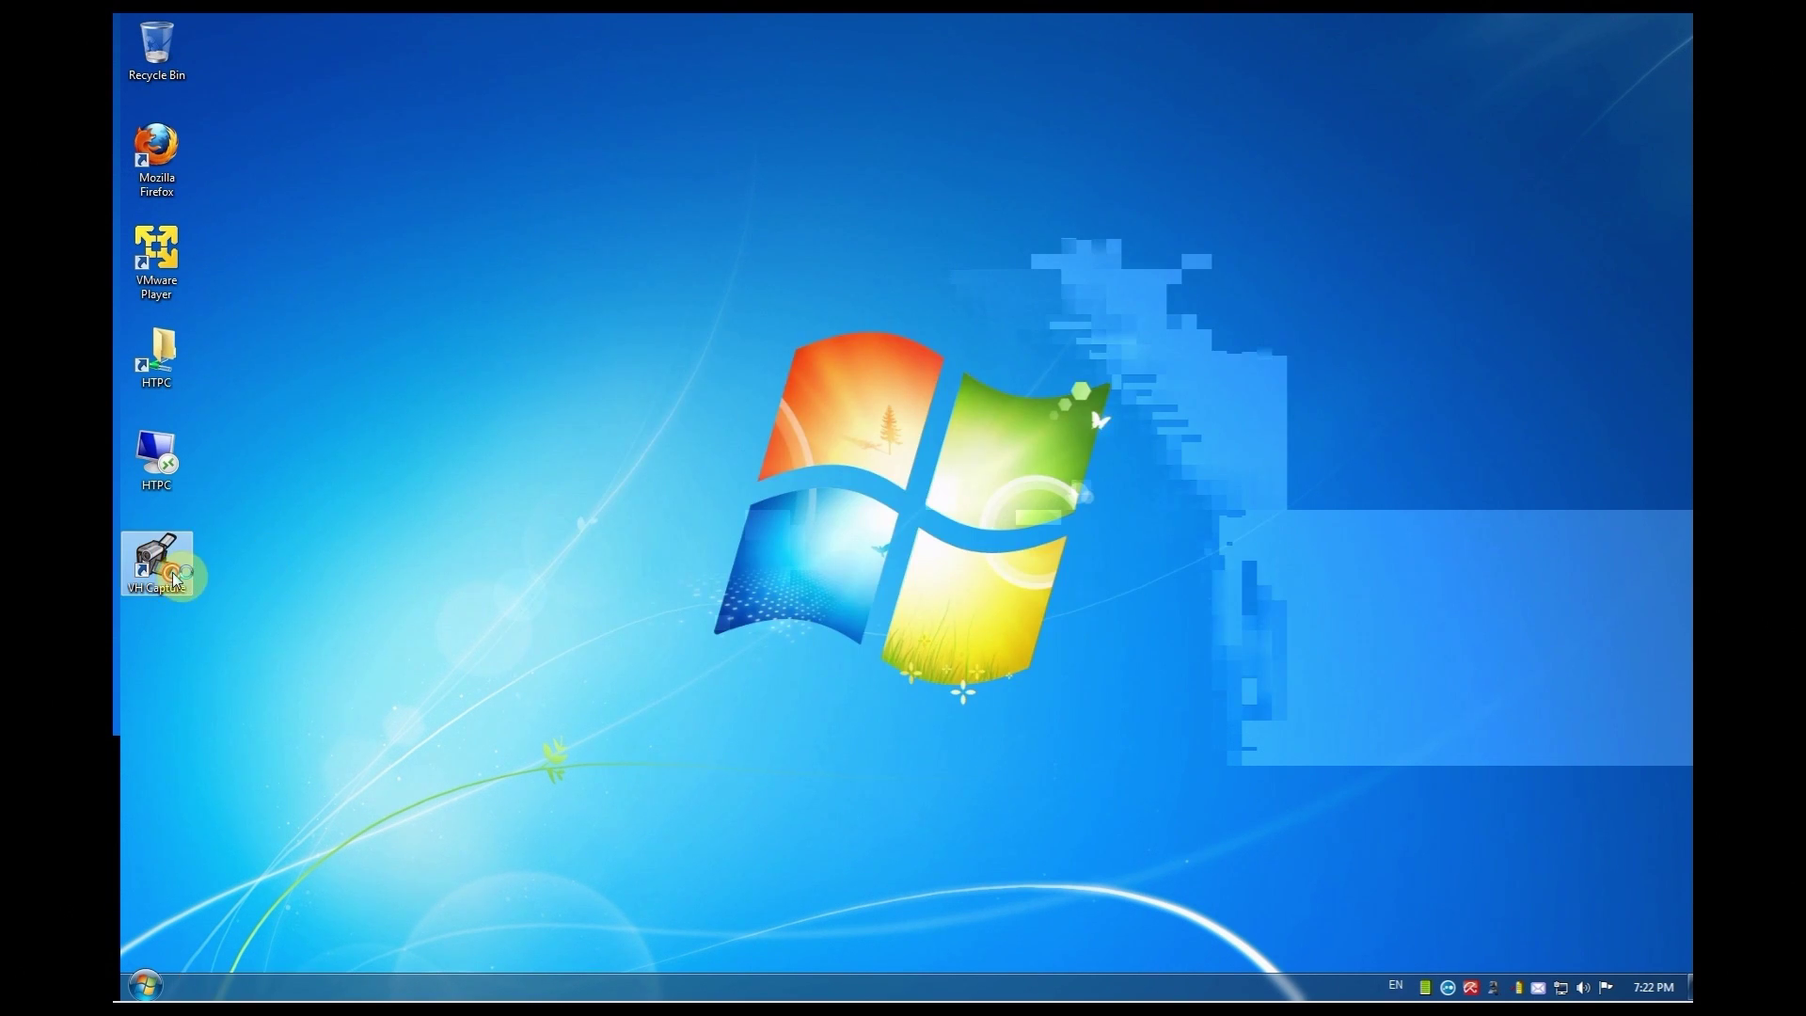
{"action": "double_click", "coordinate": [175, 579]}
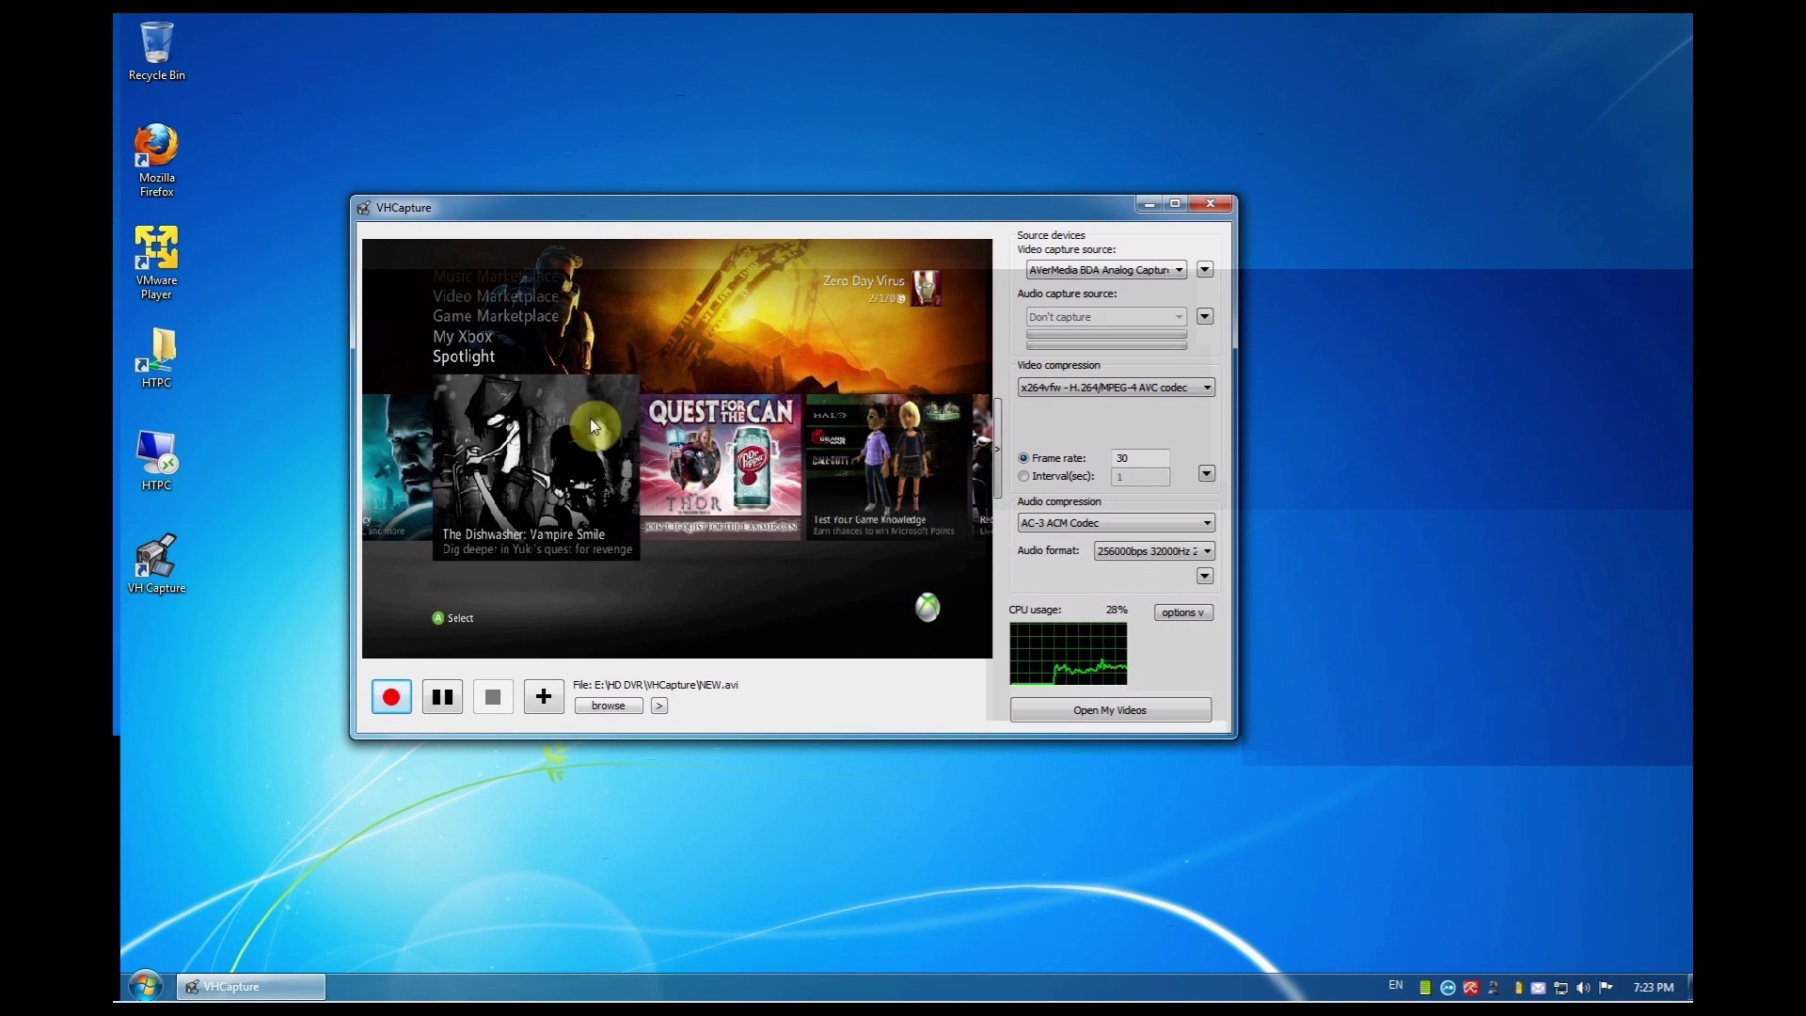
{"action": "left_click", "coordinate": [788, 474]}
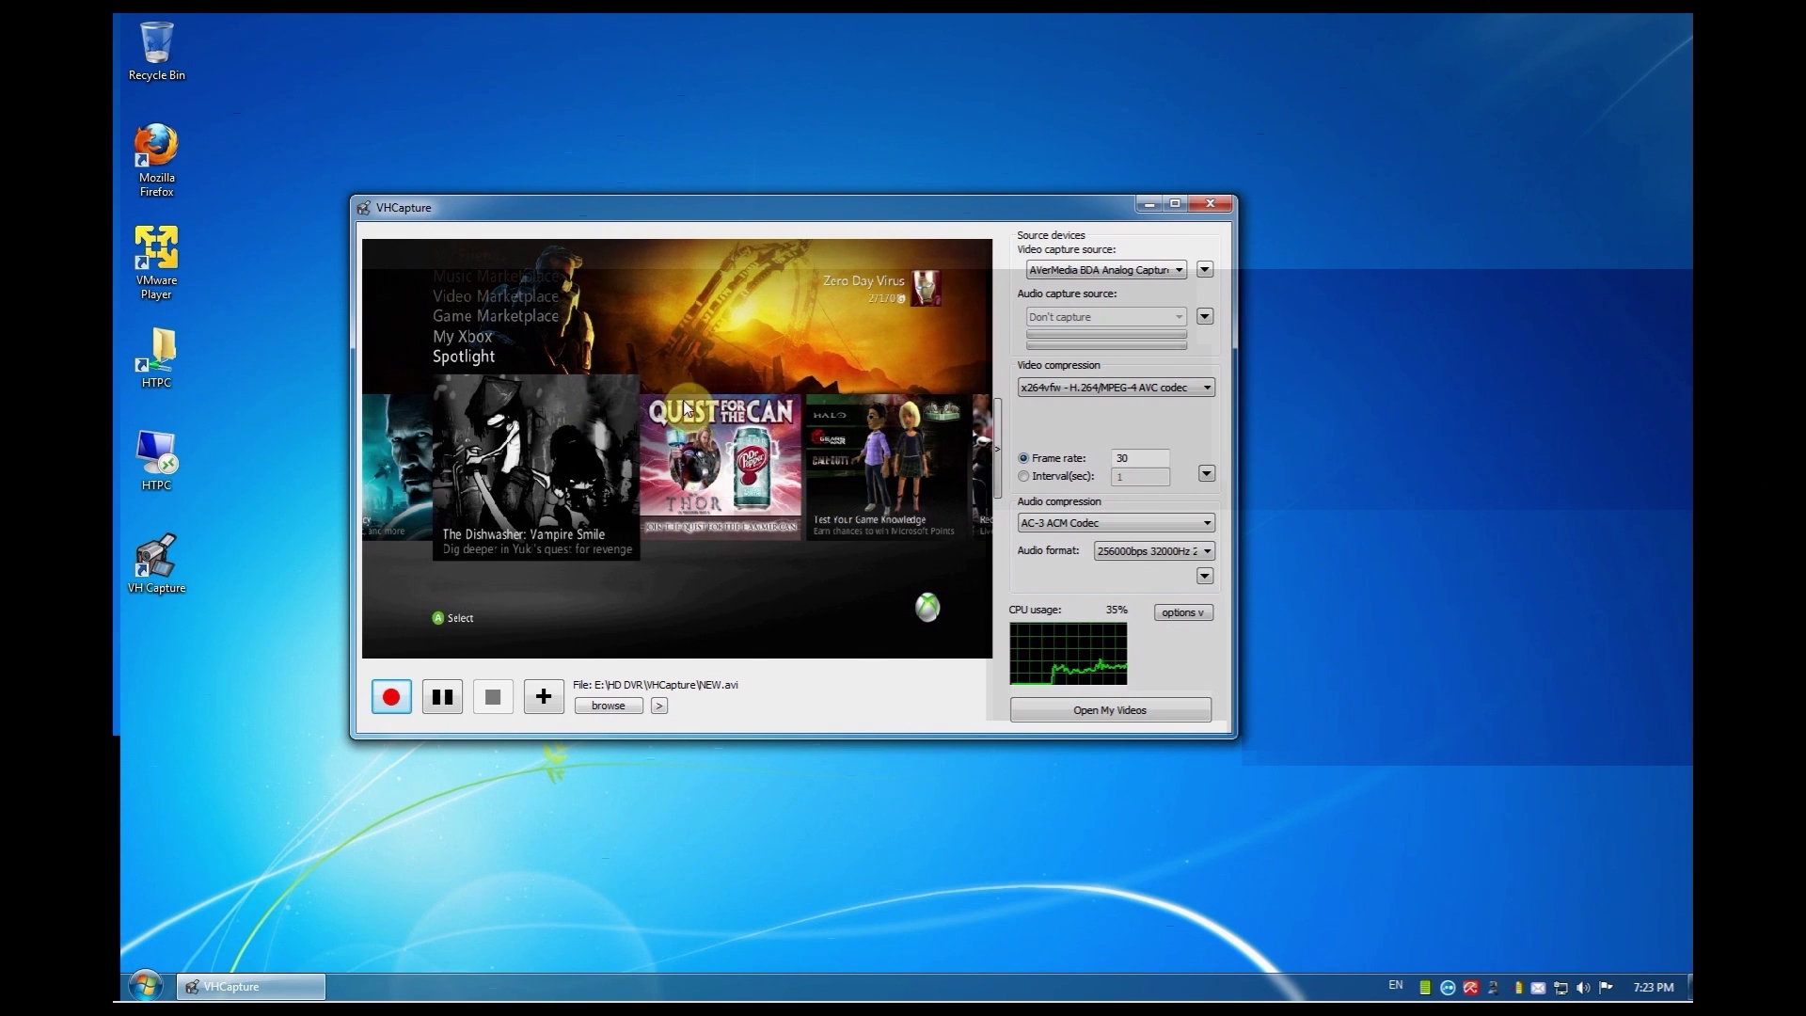
{"action": "left_click", "coordinate": [573, 409]}
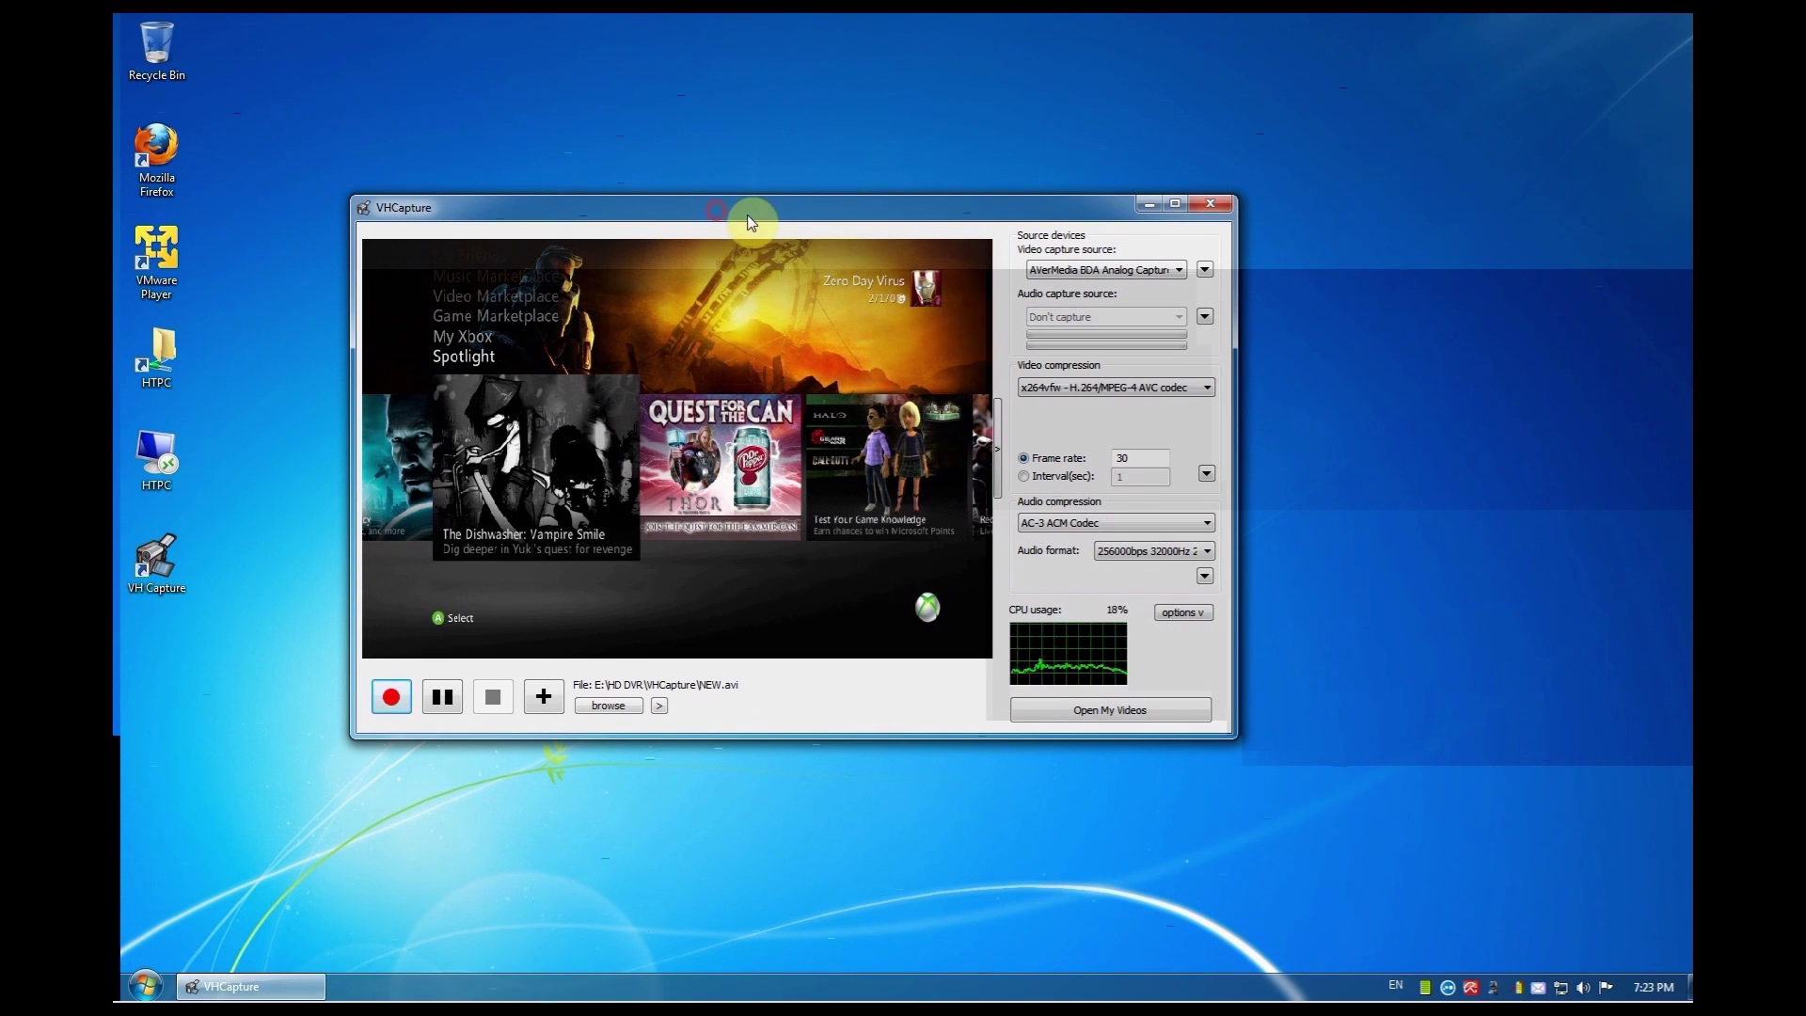
{"action": "left_click_drag", "start_coordinate": [717, 220], "coordinate": [760, 228]}
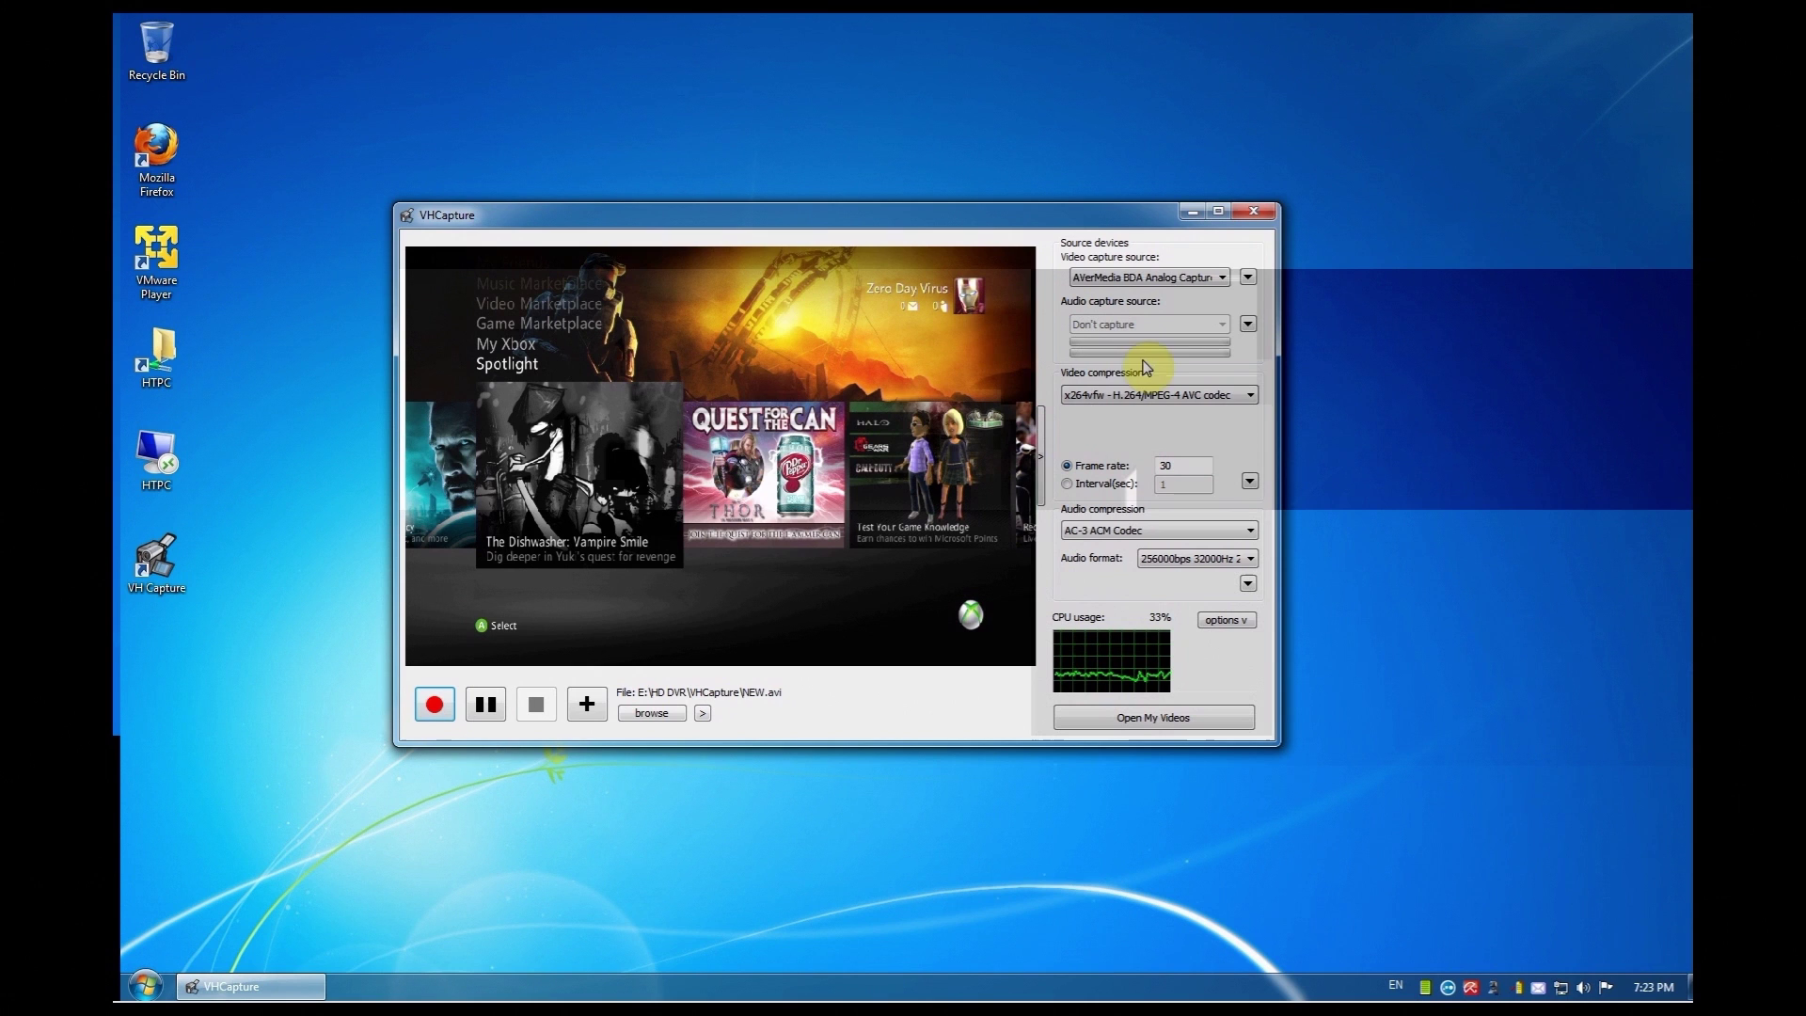
- Set the video capture format's output size to 1280 x 720 for the AVerMedia source
{"action": "left_click", "coordinate": [1247, 276]}
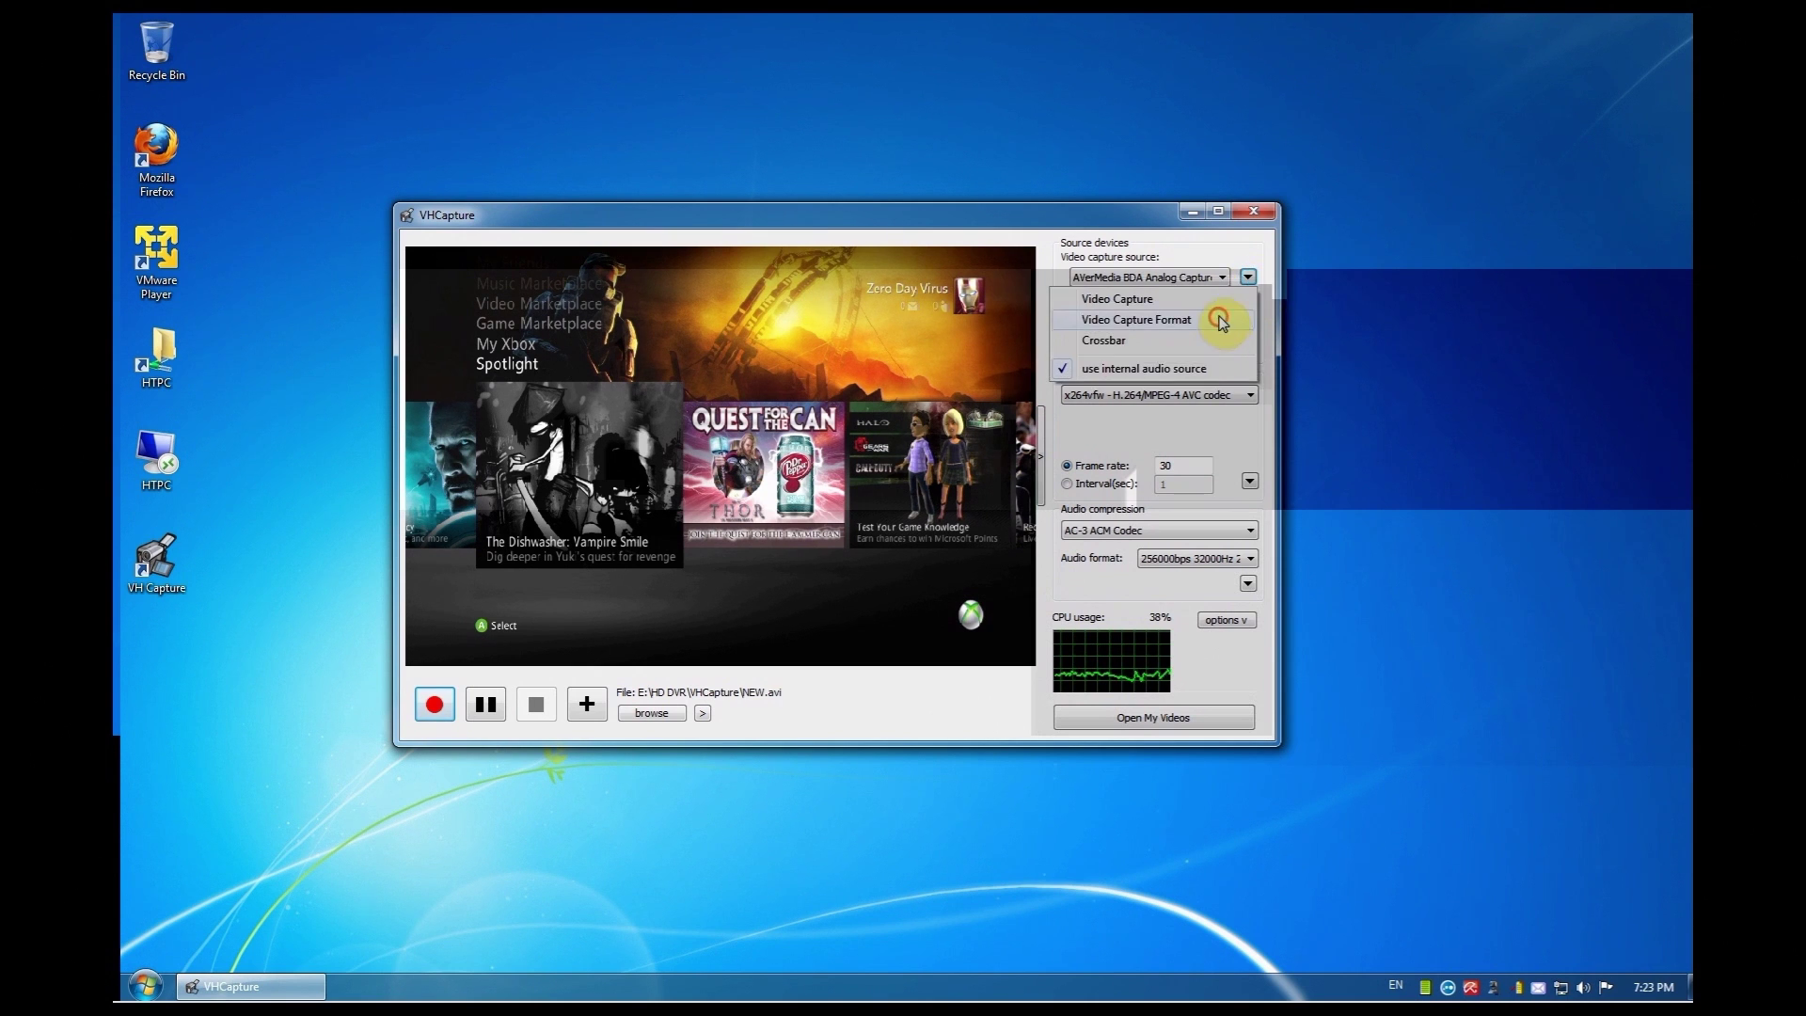
{"action": "left_click", "coordinate": [1218, 320]}
{"action": "left_click", "coordinate": [565, 428]}
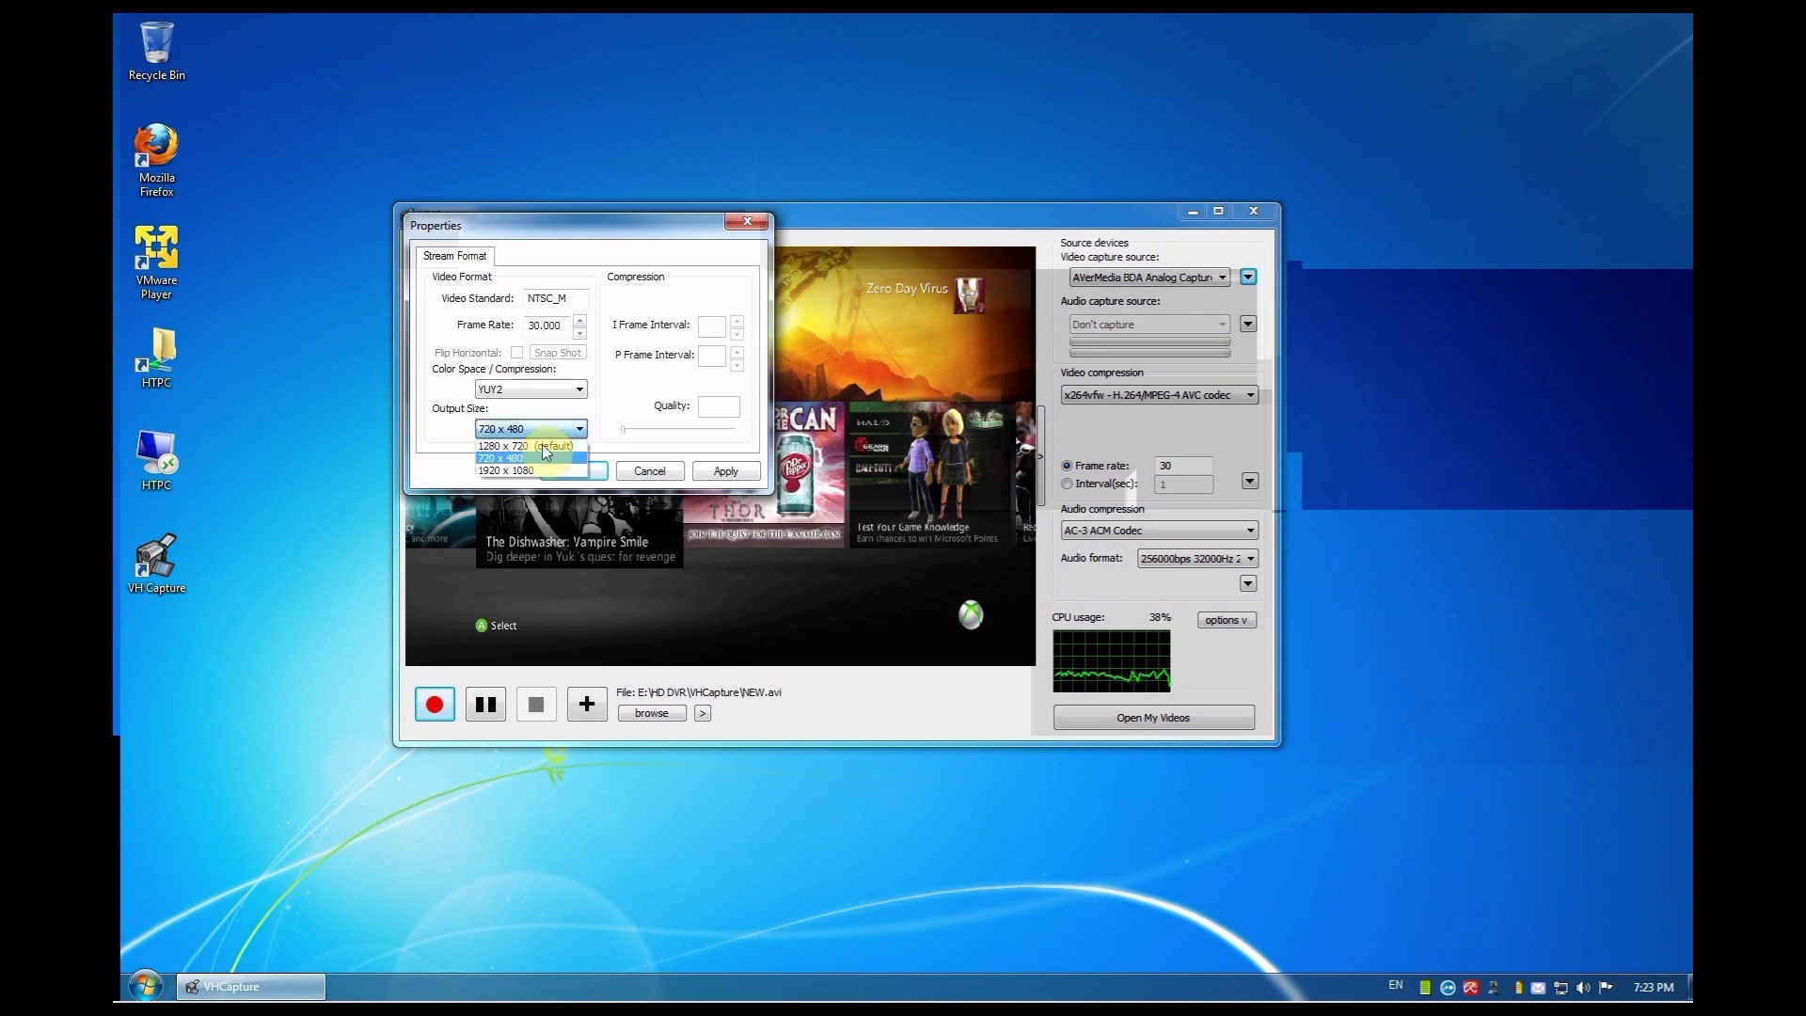
{"action": "left_click", "coordinate": [544, 447]}
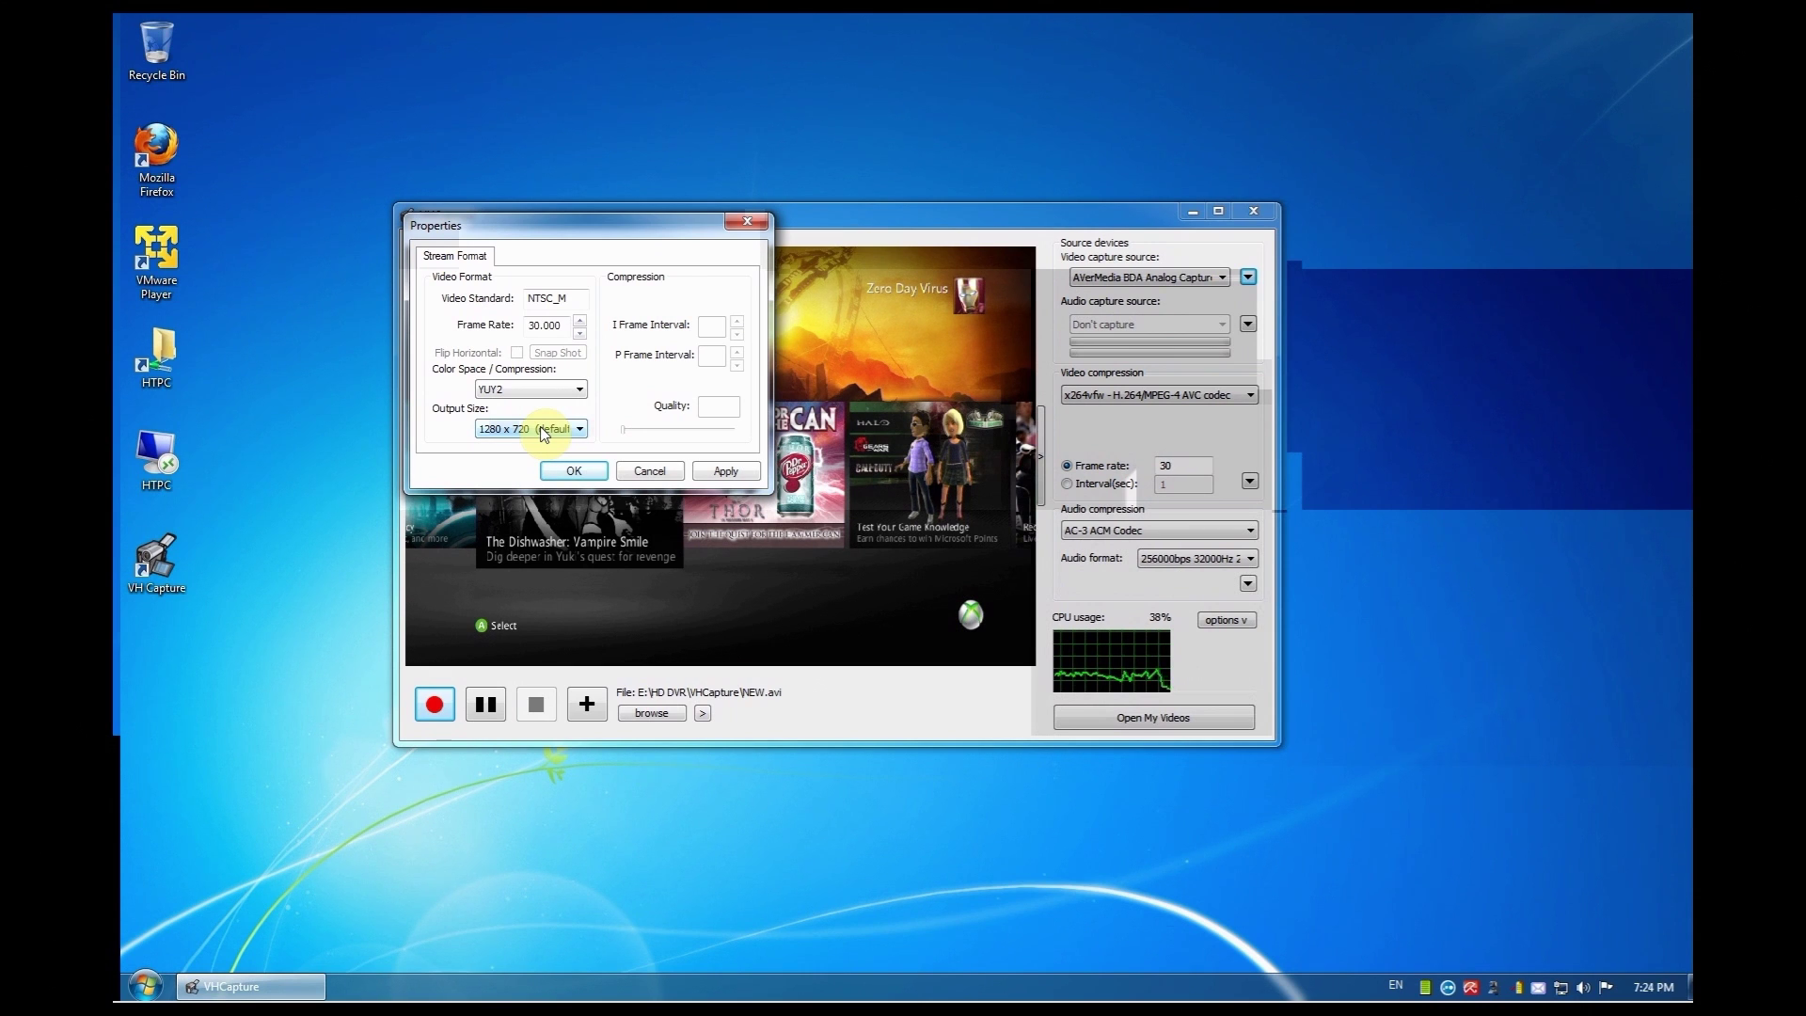
{"action": "left_click", "coordinate": [543, 431]}
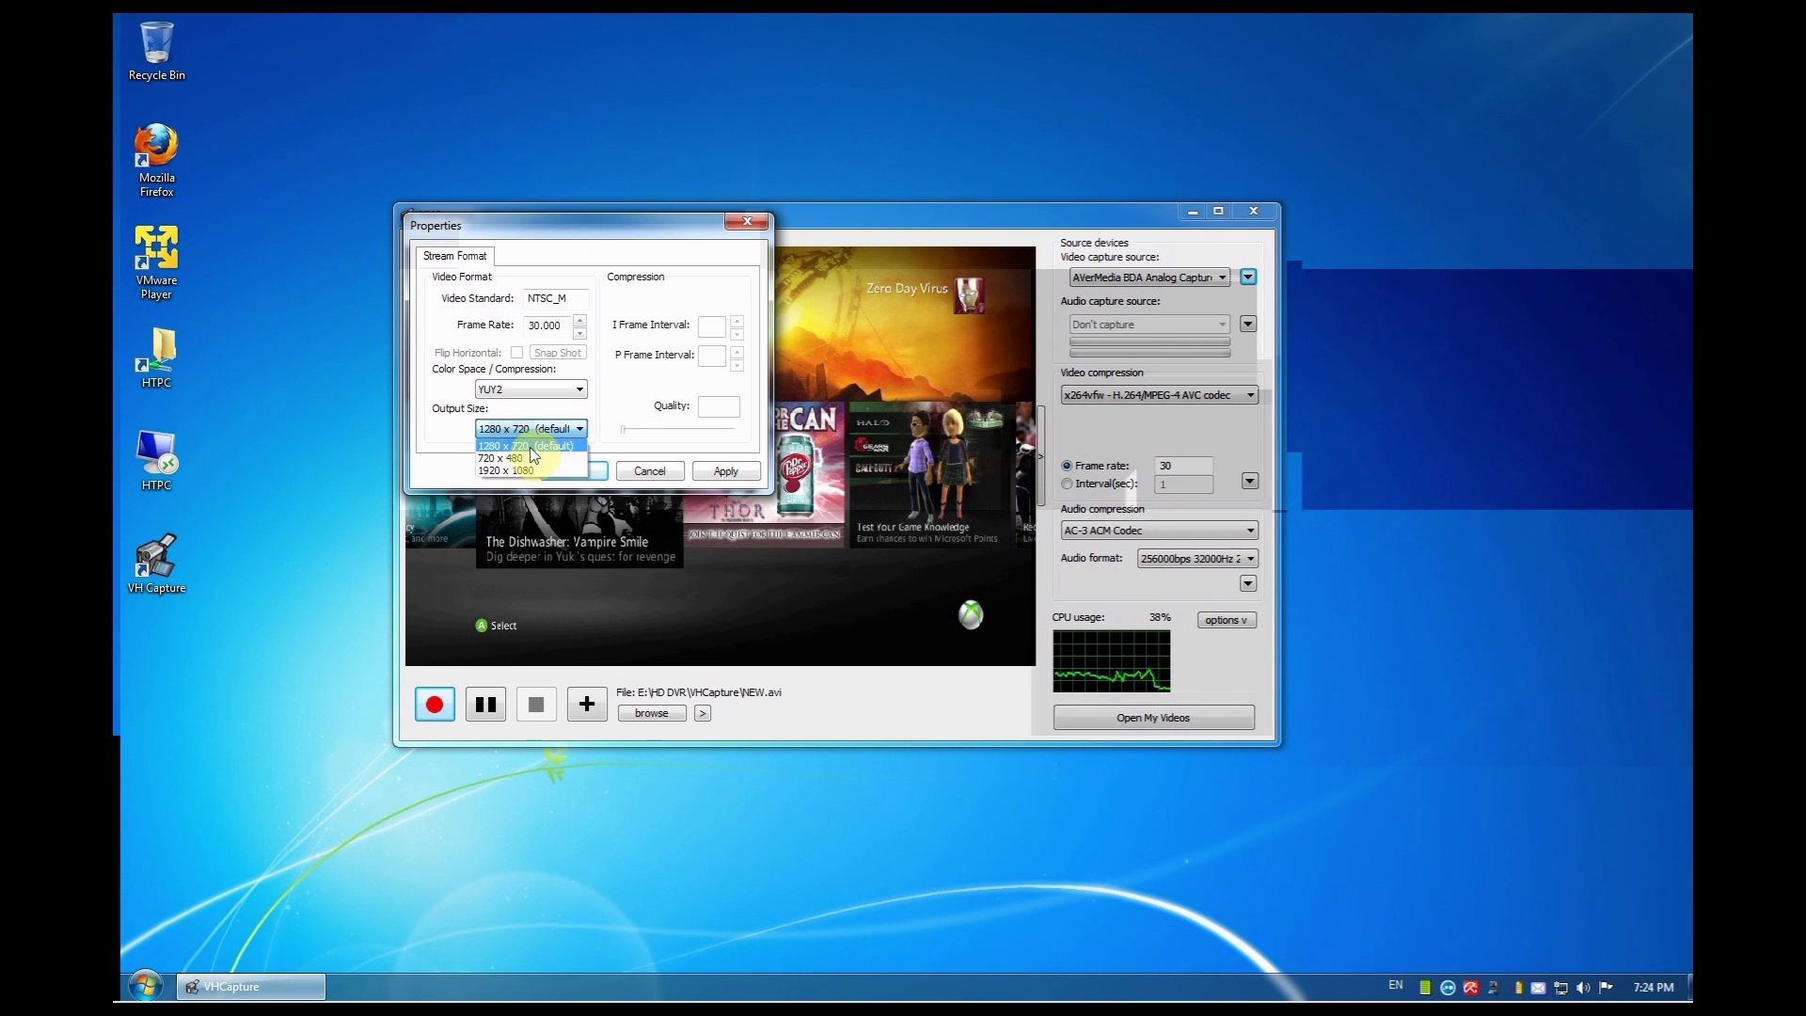
{"action": "left_click", "coordinate": [524, 435]}
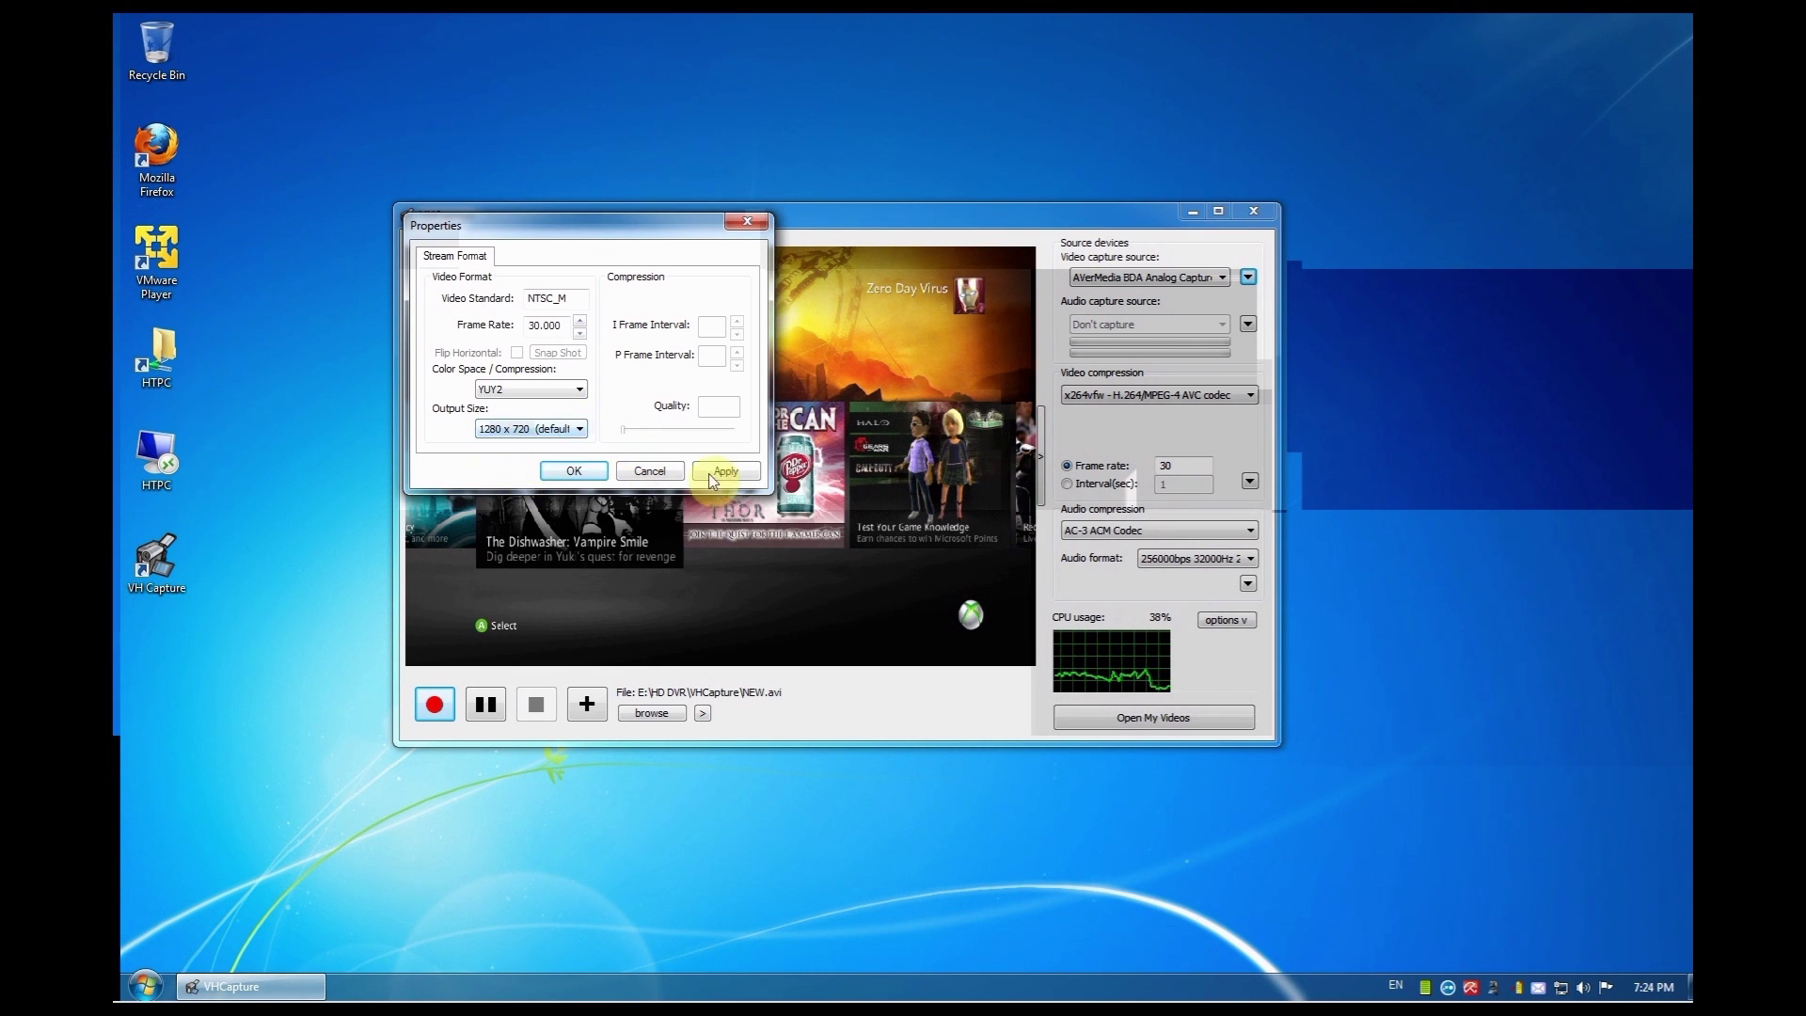
{"action": "left_click", "coordinate": [574, 471]}
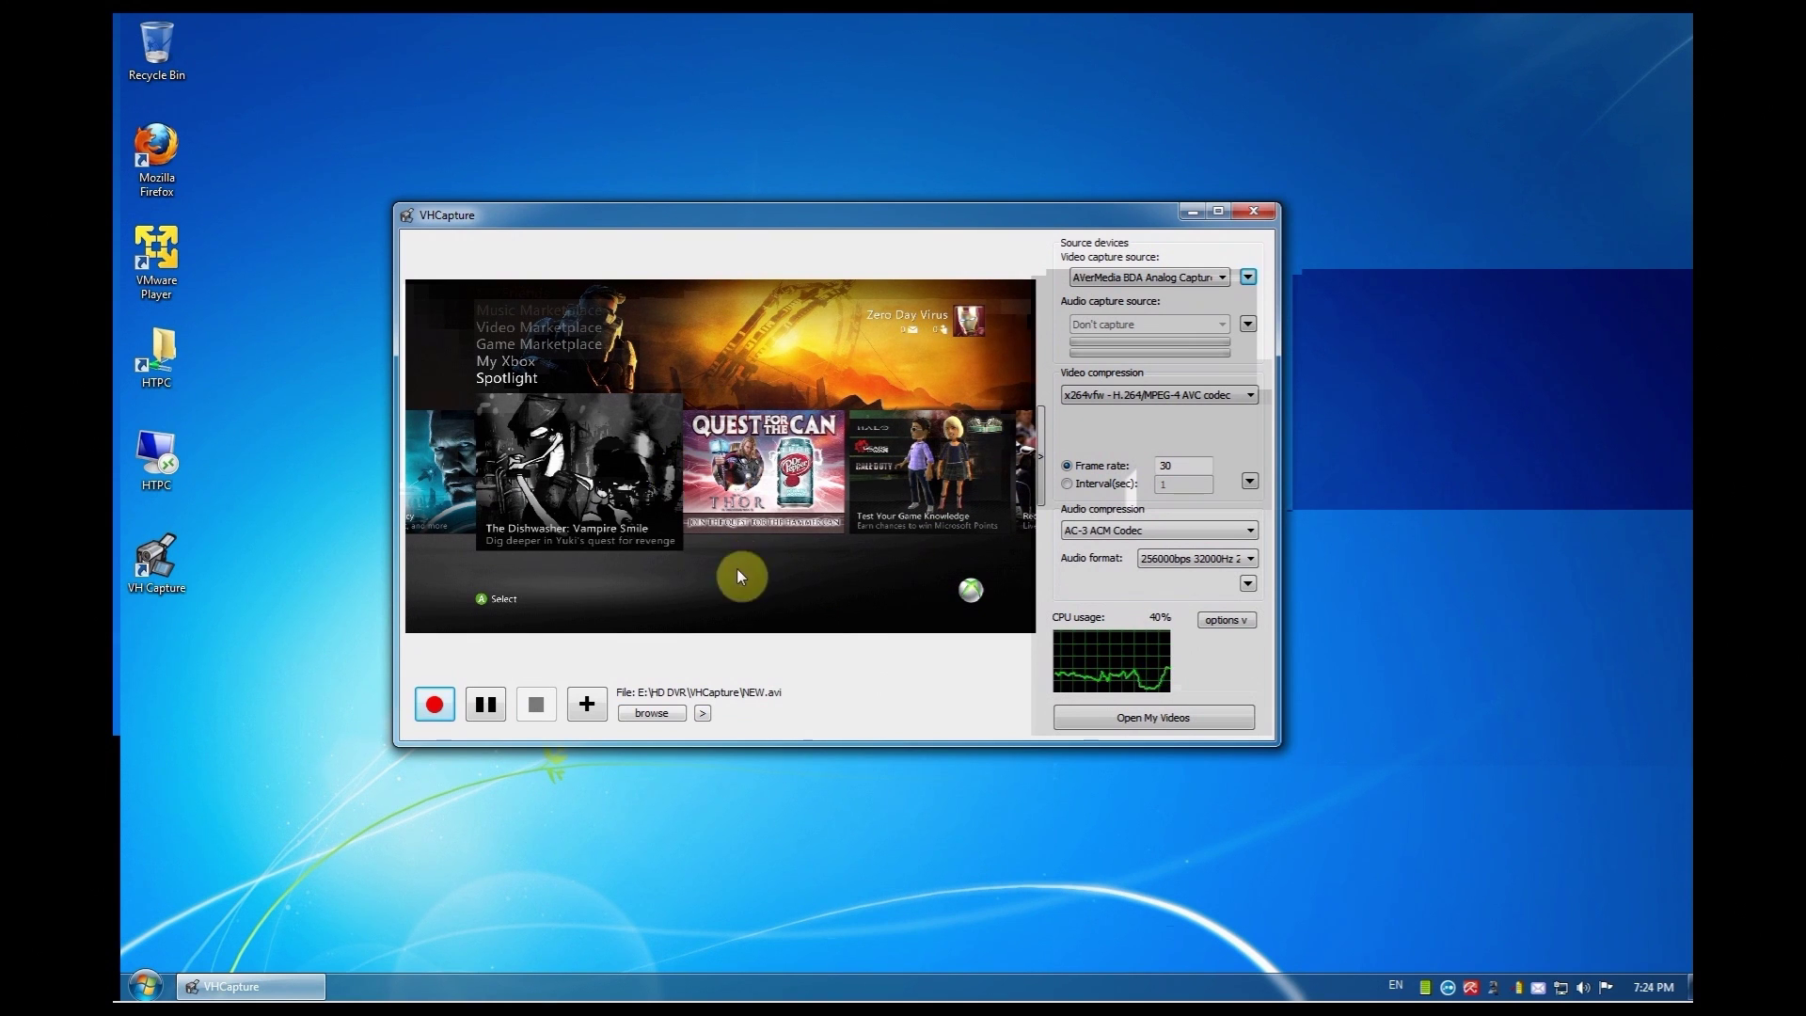
- Review the output file formats available for the recording
{"action": "left_click", "coordinate": [703, 713]}
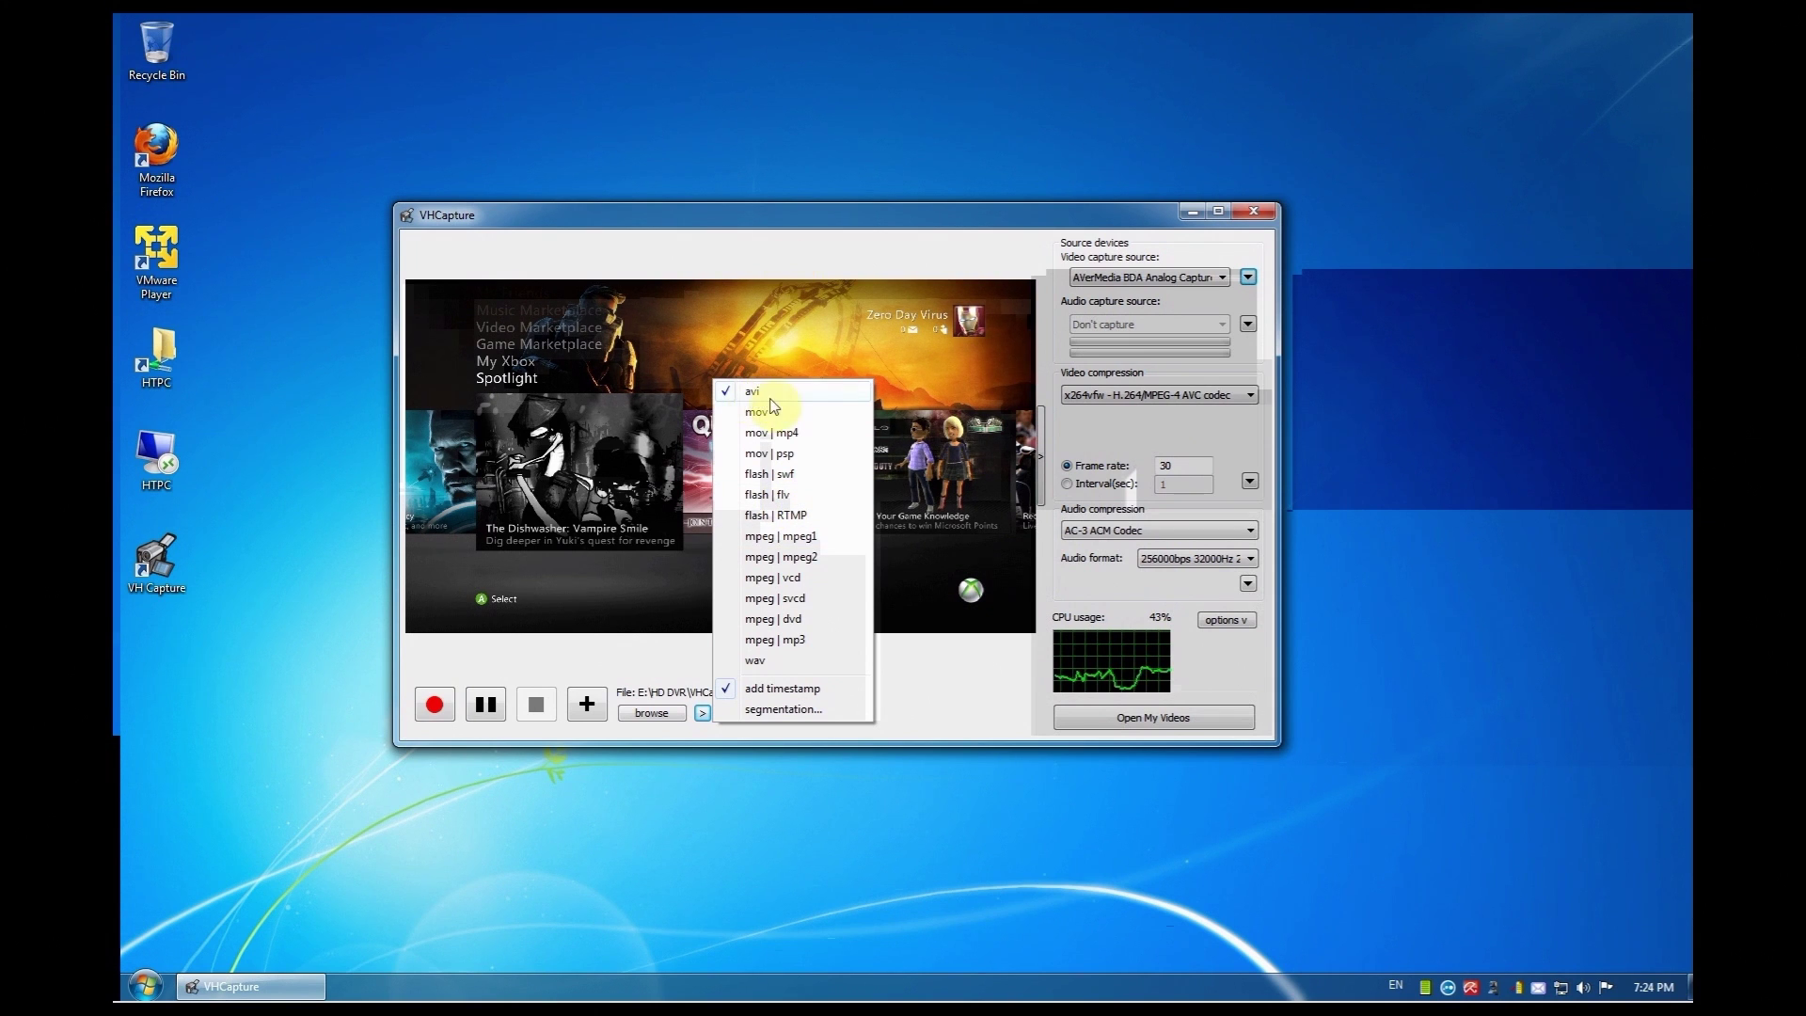
{"action": "left_click", "coordinate": [764, 225]}
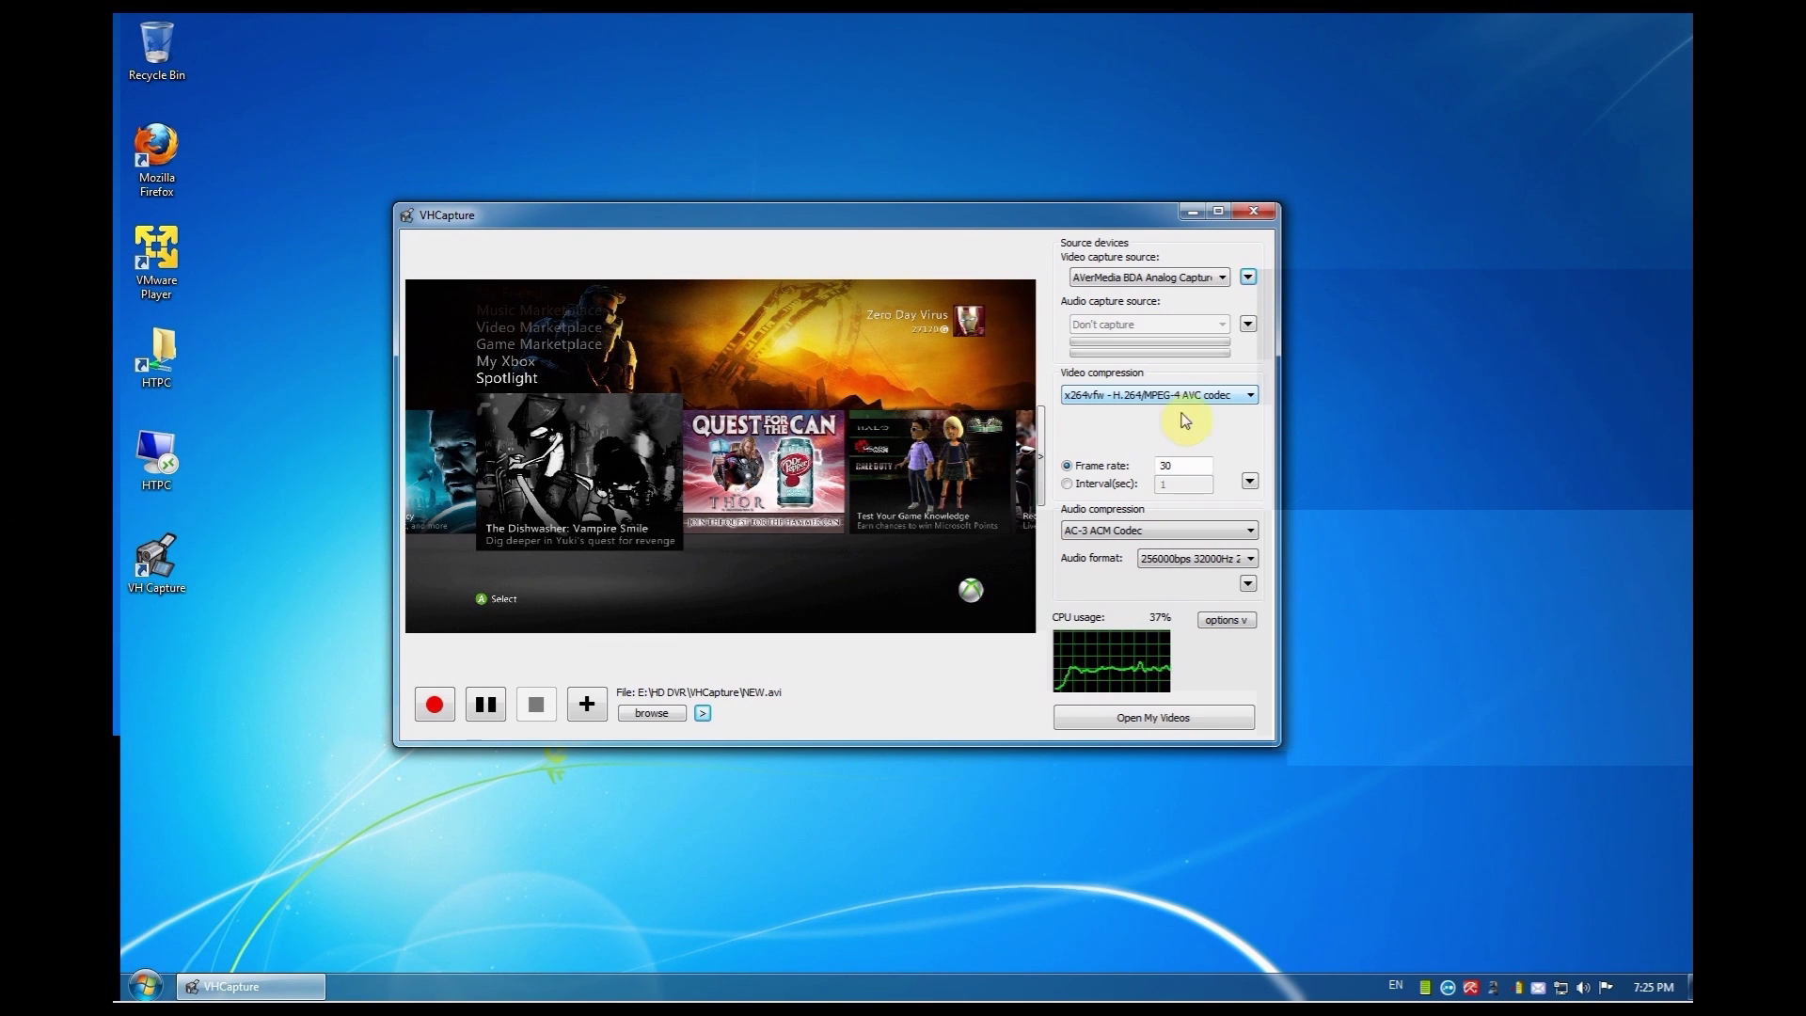
- Open the x264vfw video compressor's configuration and reposition its dialog over the capture window
{"action": "left_click", "coordinate": [1249, 481]}
{"action": "left_click", "coordinate": [1232, 506]}
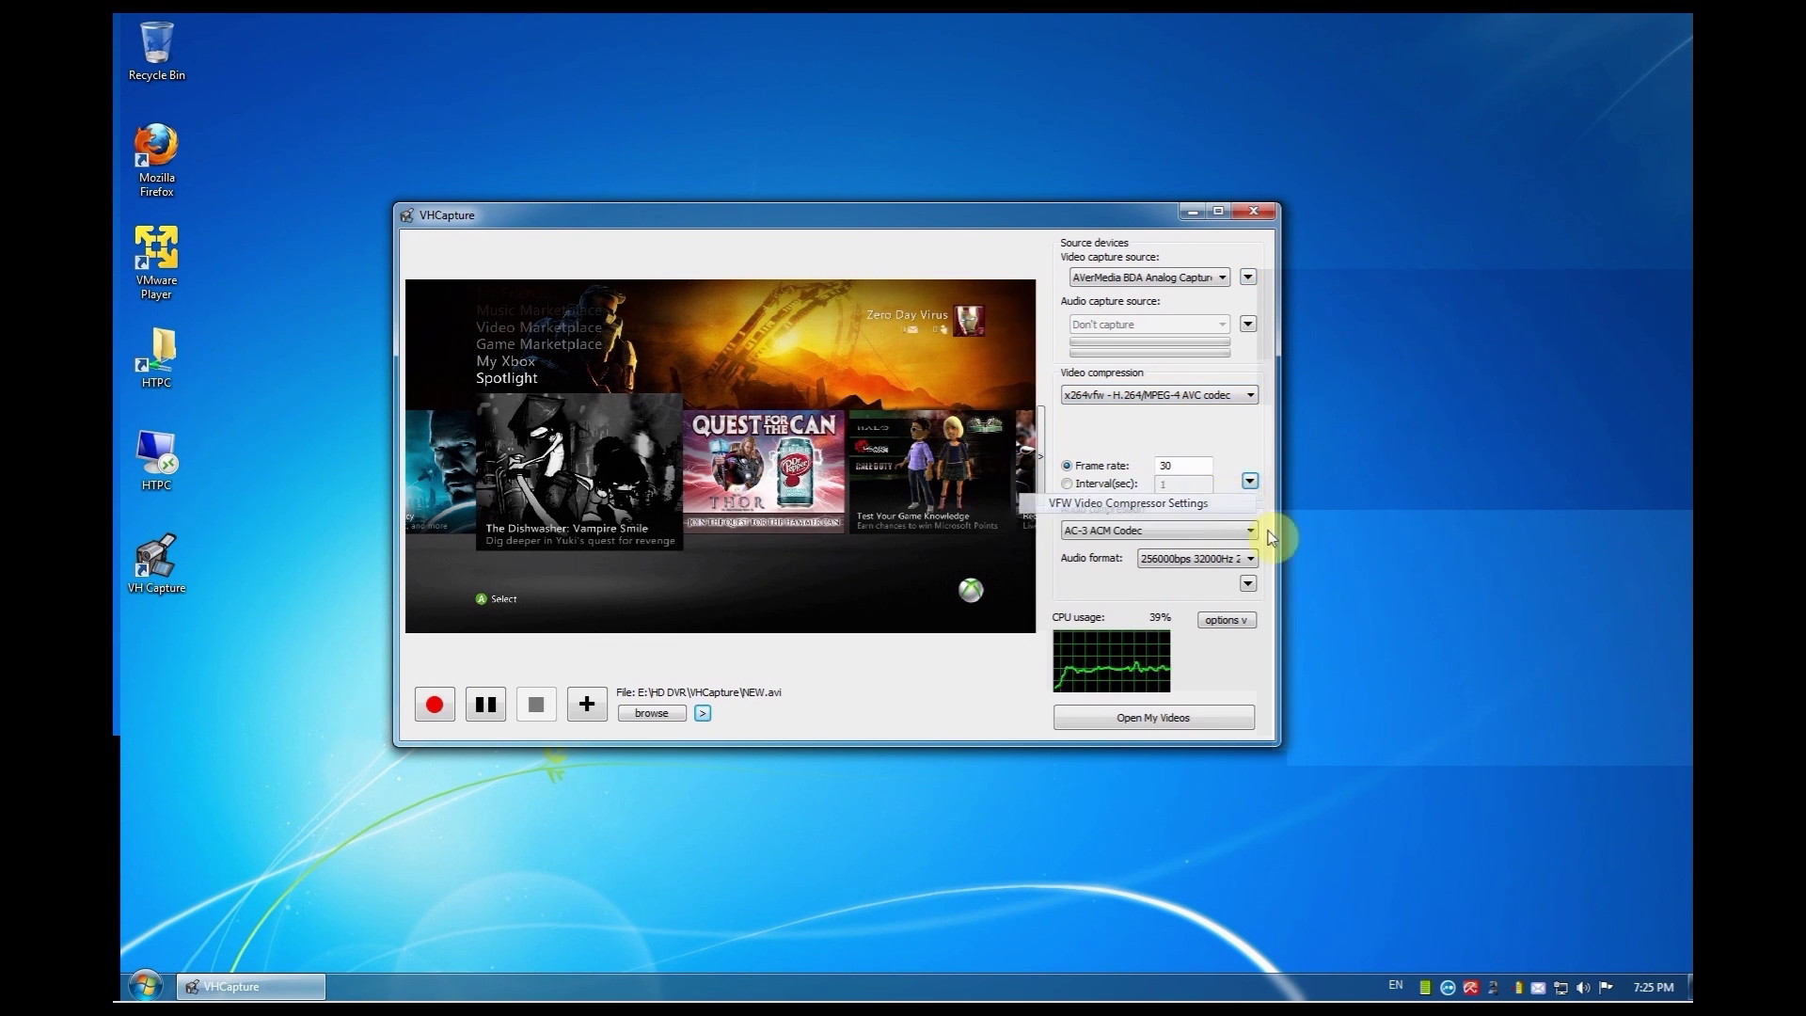
{"action": "left_click_drag", "start_coordinate": [931, 243], "coordinate": [815, 270]}
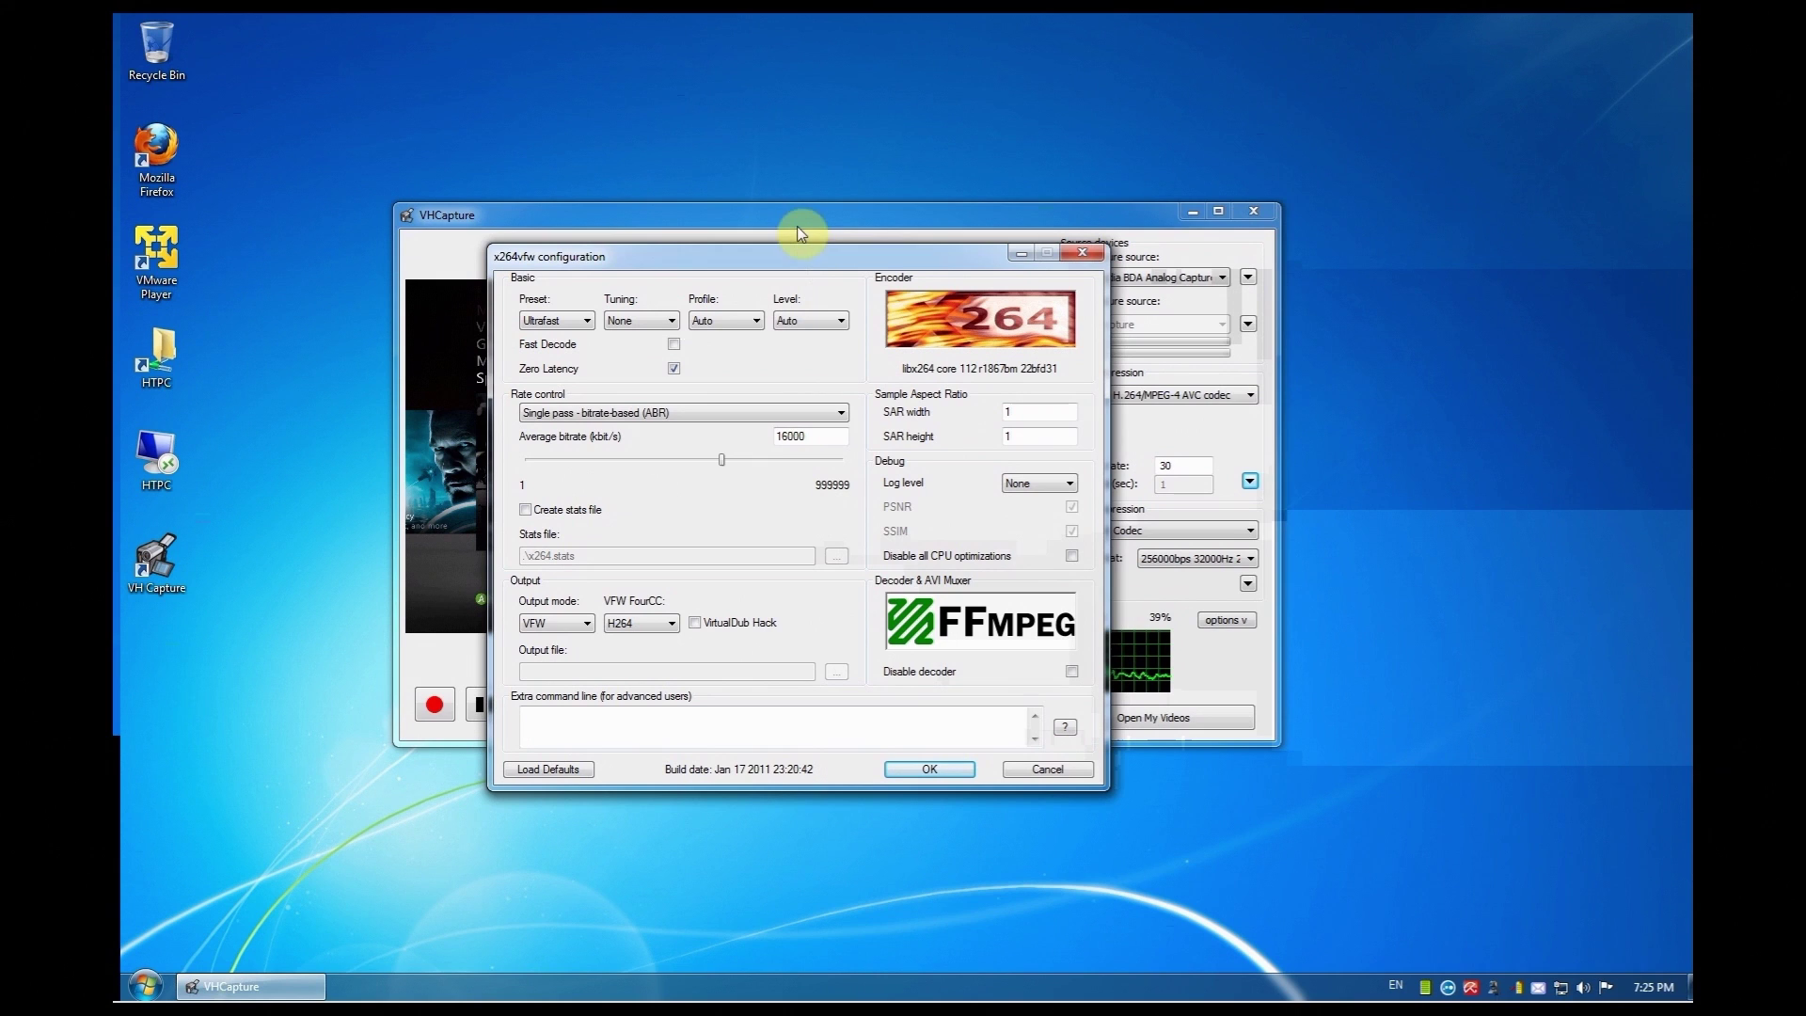
{"action": "left_click_drag", "start_coordinate": [795, 259], "coordinate": [796, 236]}
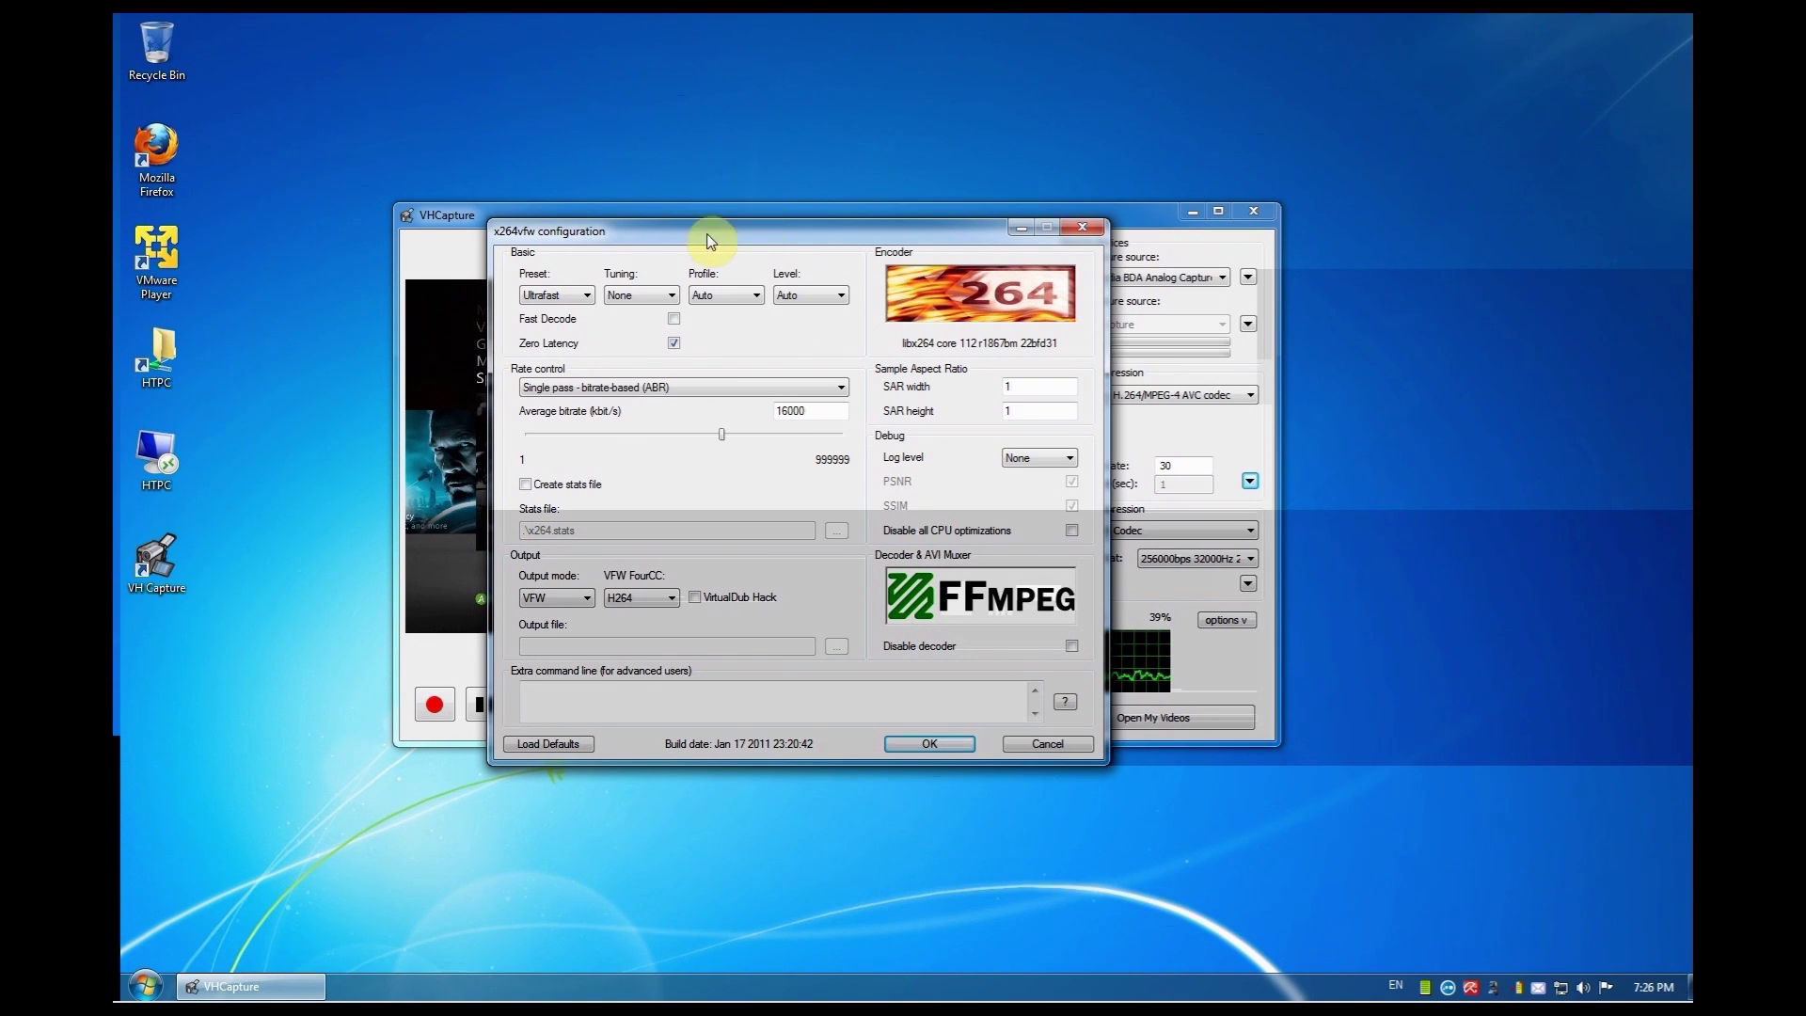
{"action": "left_click_drag", "start_coordinate": [705, 239], "coordinate": [706, 232]}
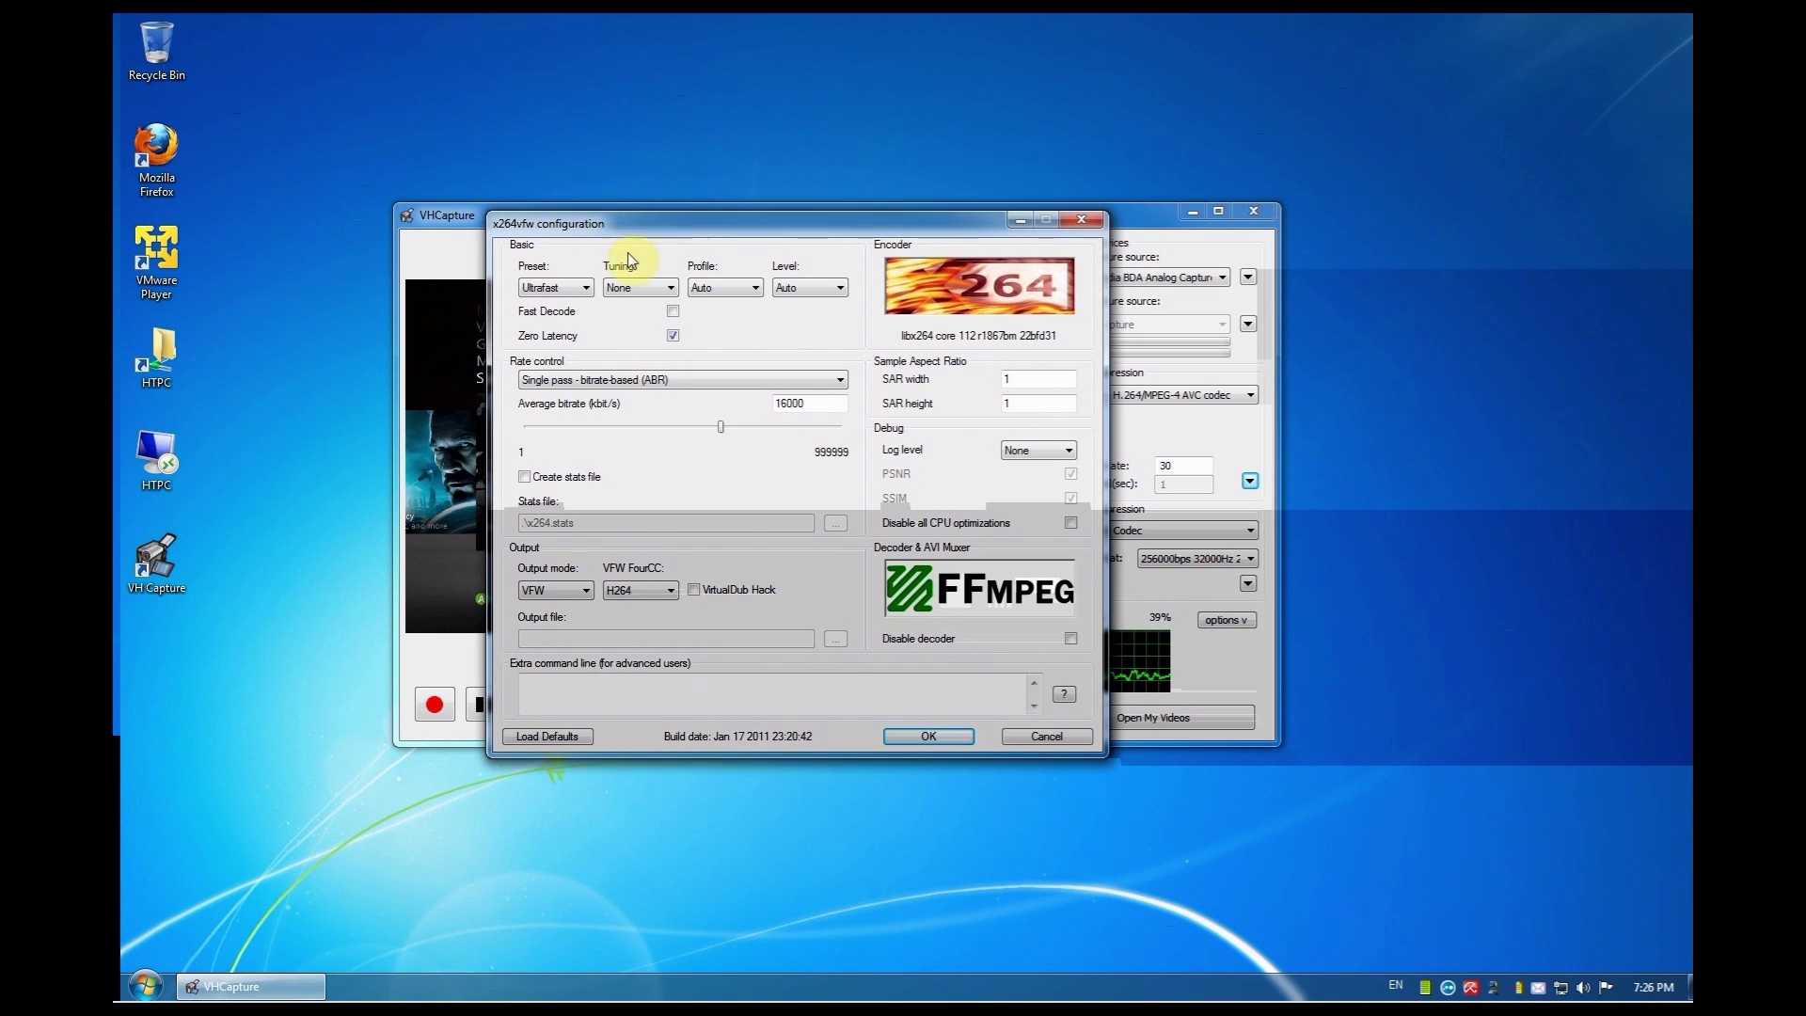
- Examine the x264vfw encoding preset and the rate control choices
{"action": "left_click", "coordinate": [552, 292]}
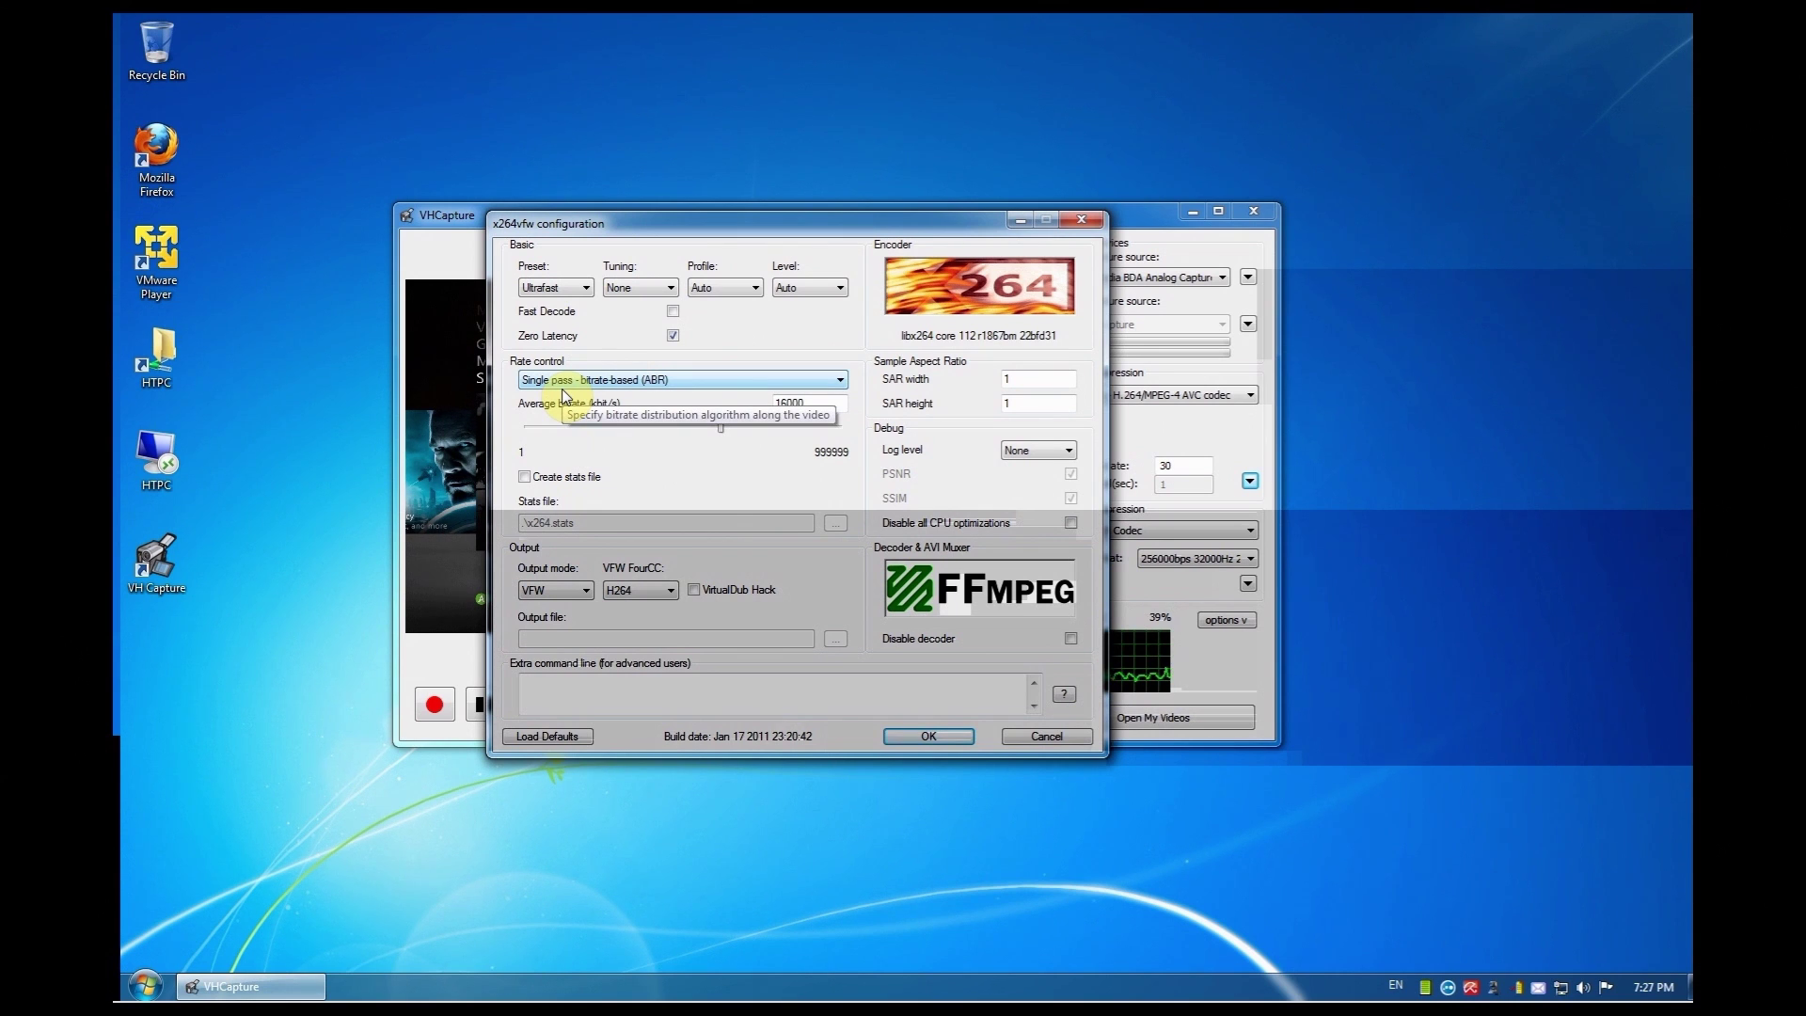
{"action": "left_click", "coordinate": [564, 395]}
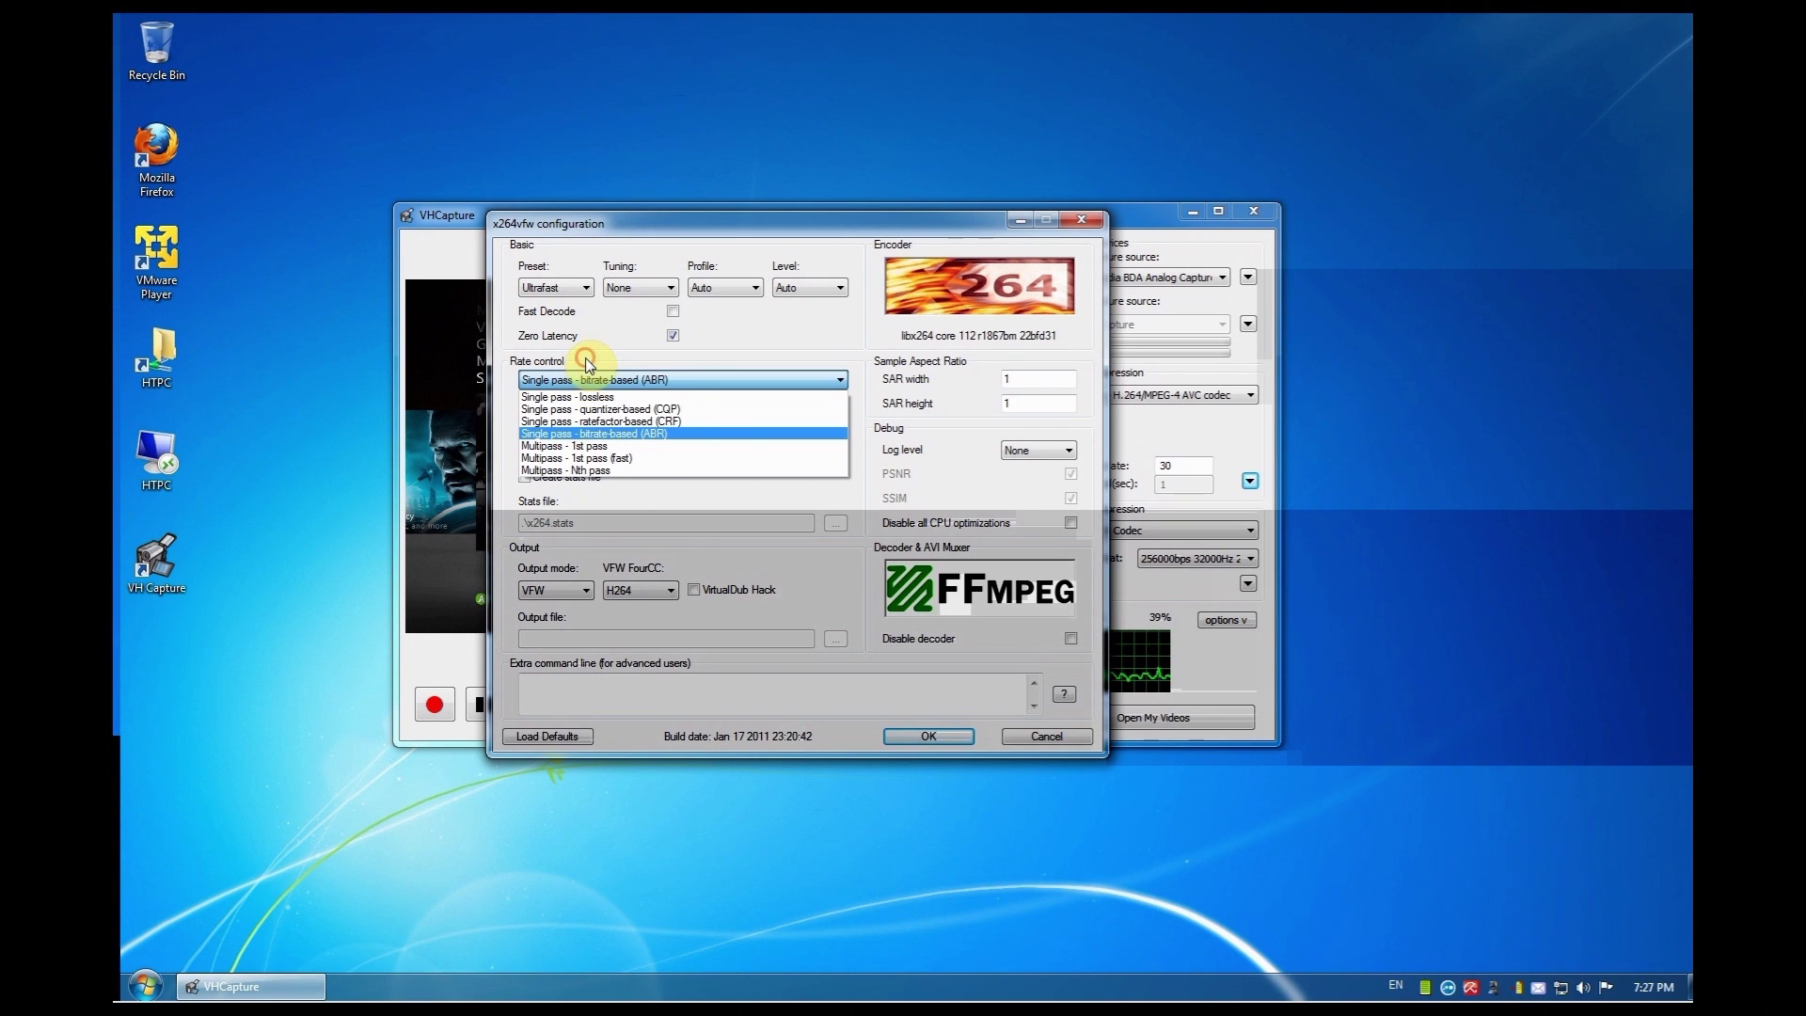
{"action": "left_click", "coordinate": [588, 365]}
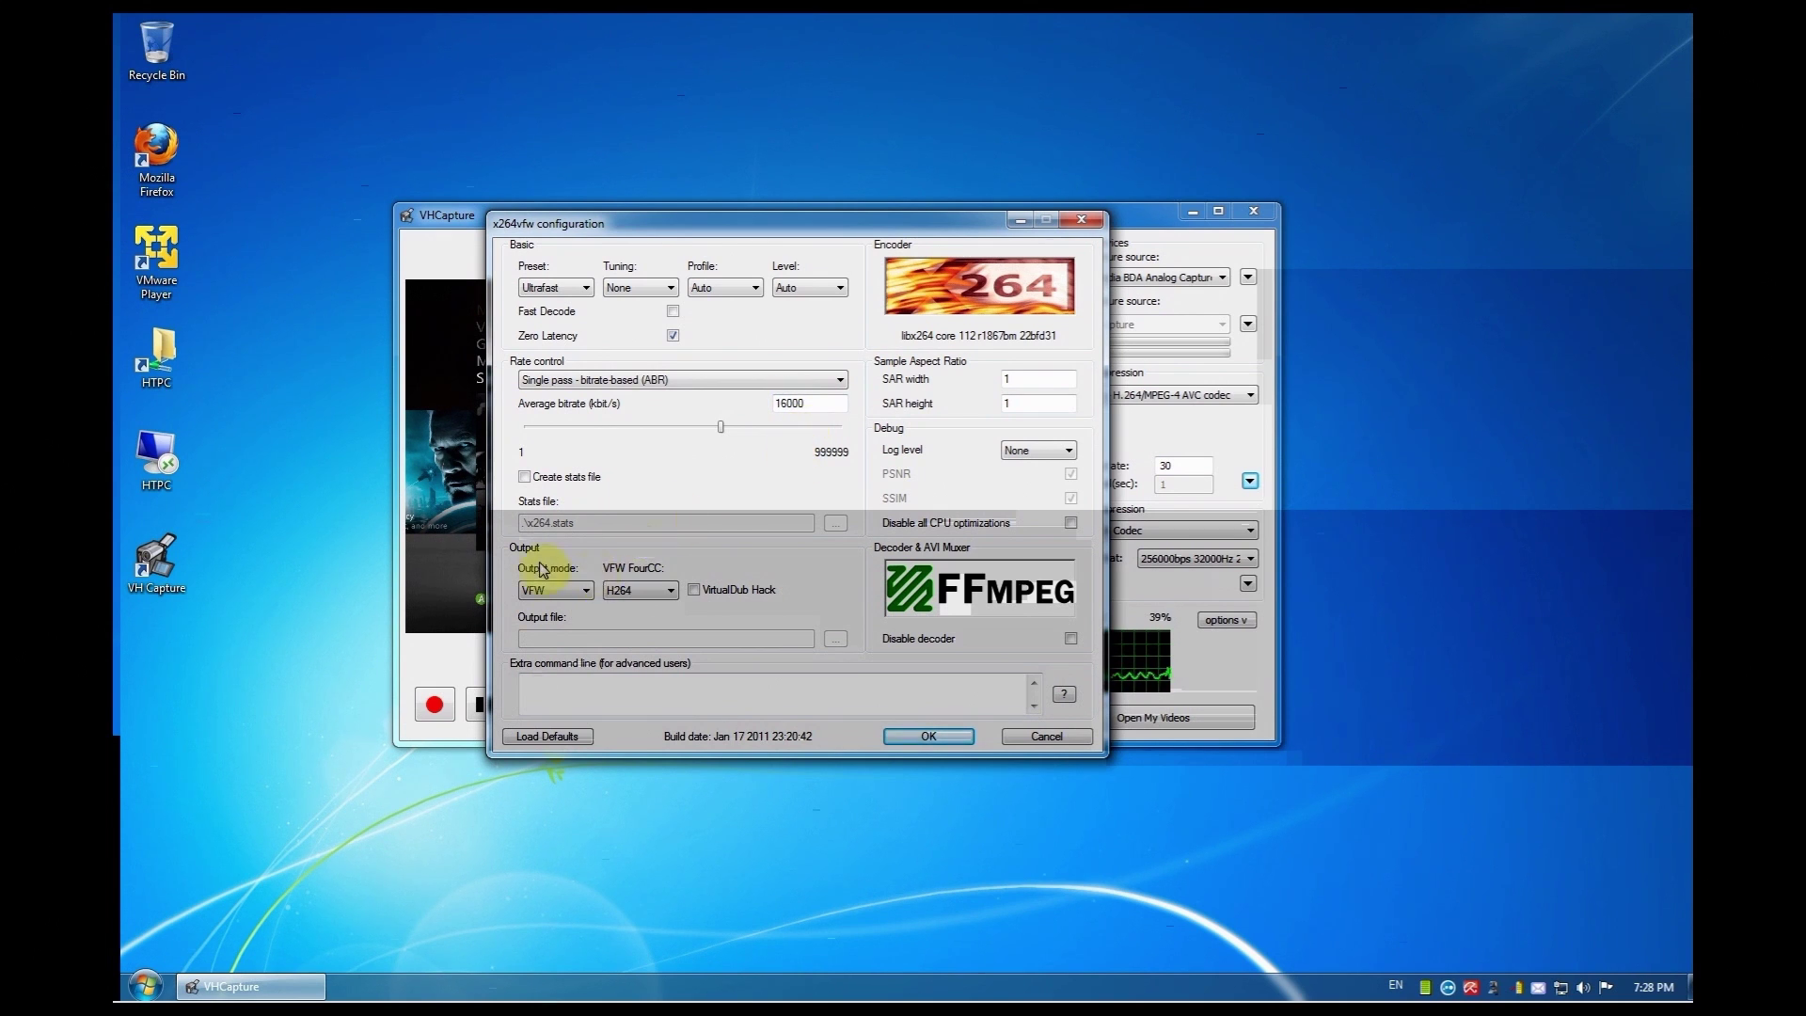
- Check the x264vfw output mode and VFW FourCC choices, and close the configuration without changes
{"action": "left_click", "coordinate": [567, 597]}
{"action": "left_click", "coordinate": [661, 599]}
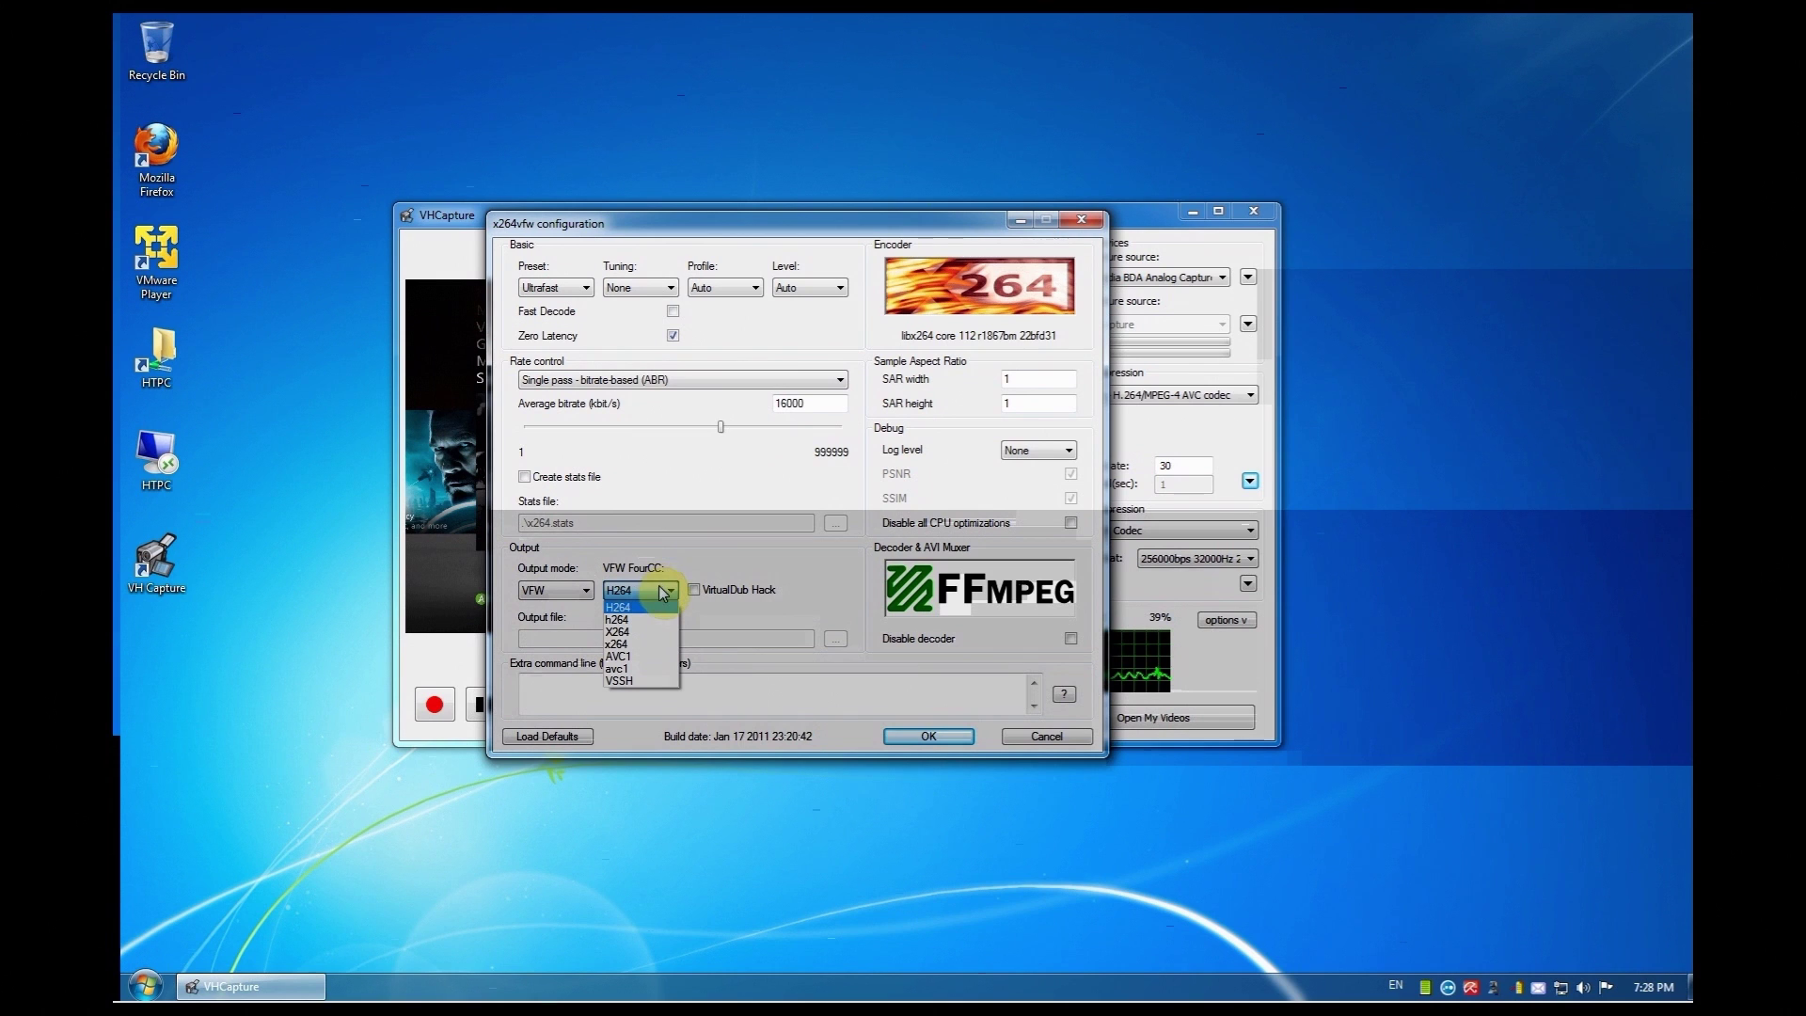
{"action": "left_click", "coordinate": [660, 590]}
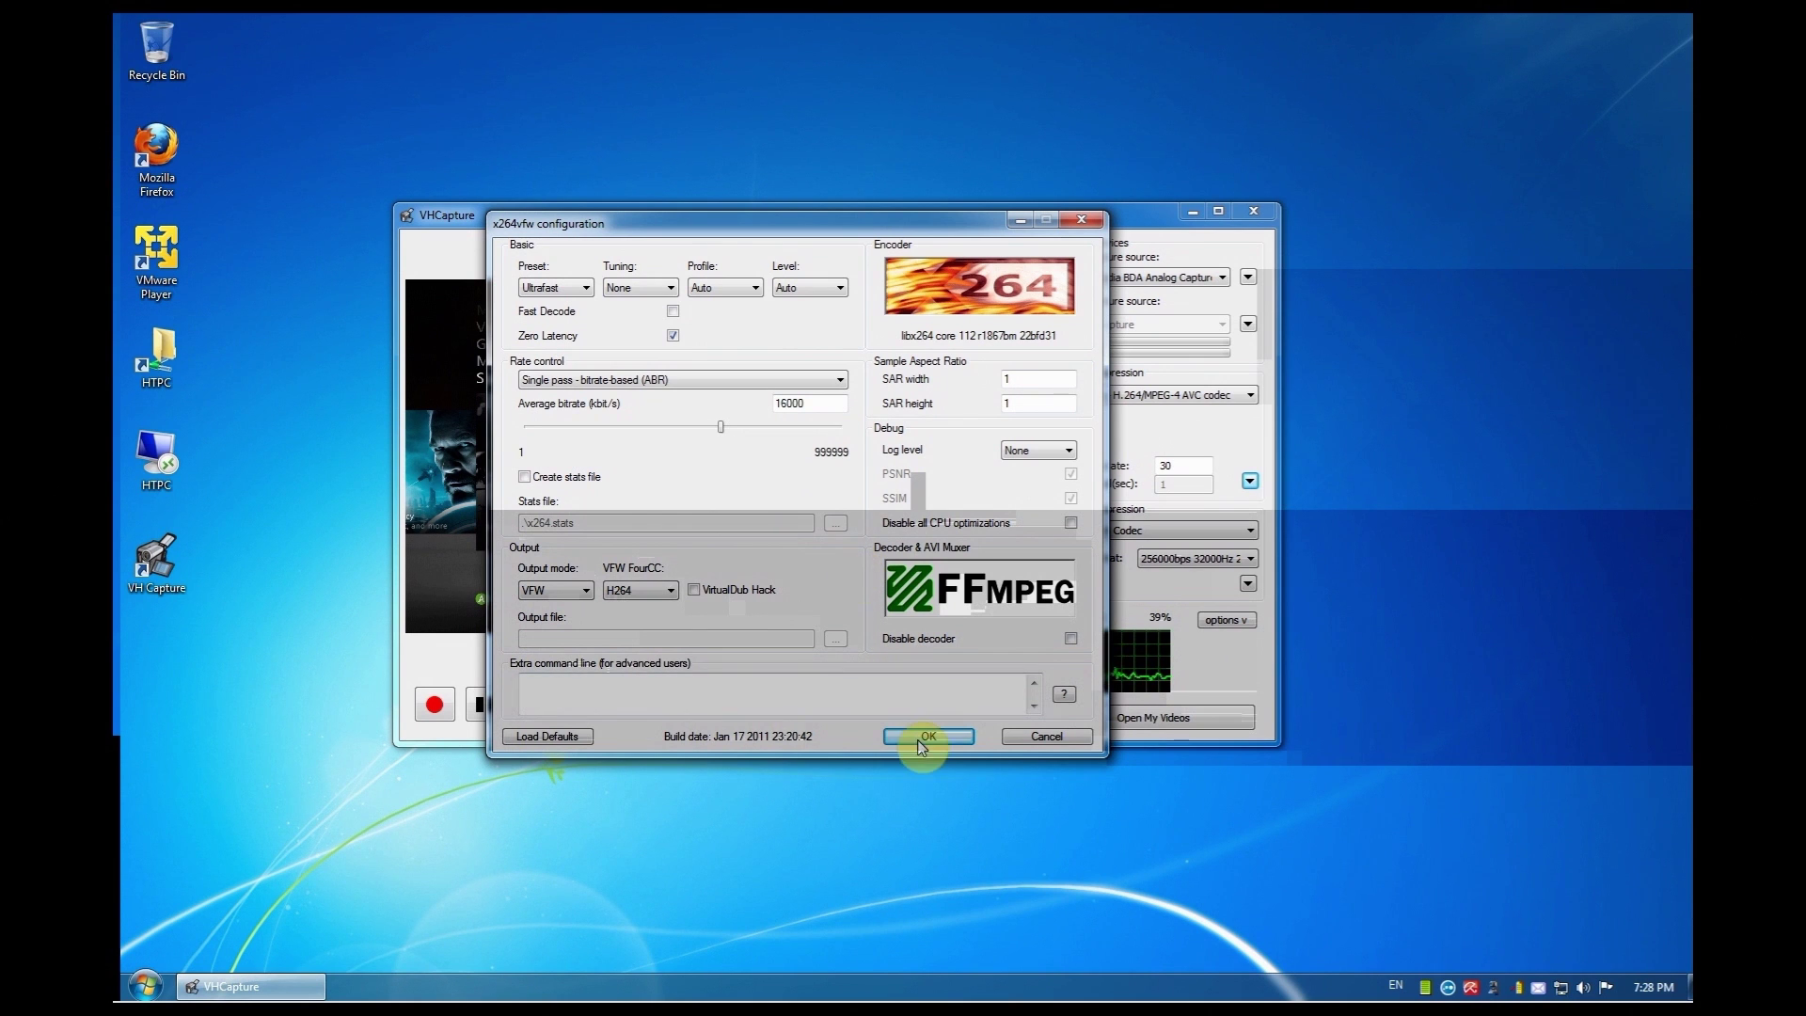
{"action": "left_click", "coordinate": [1082, 218]}
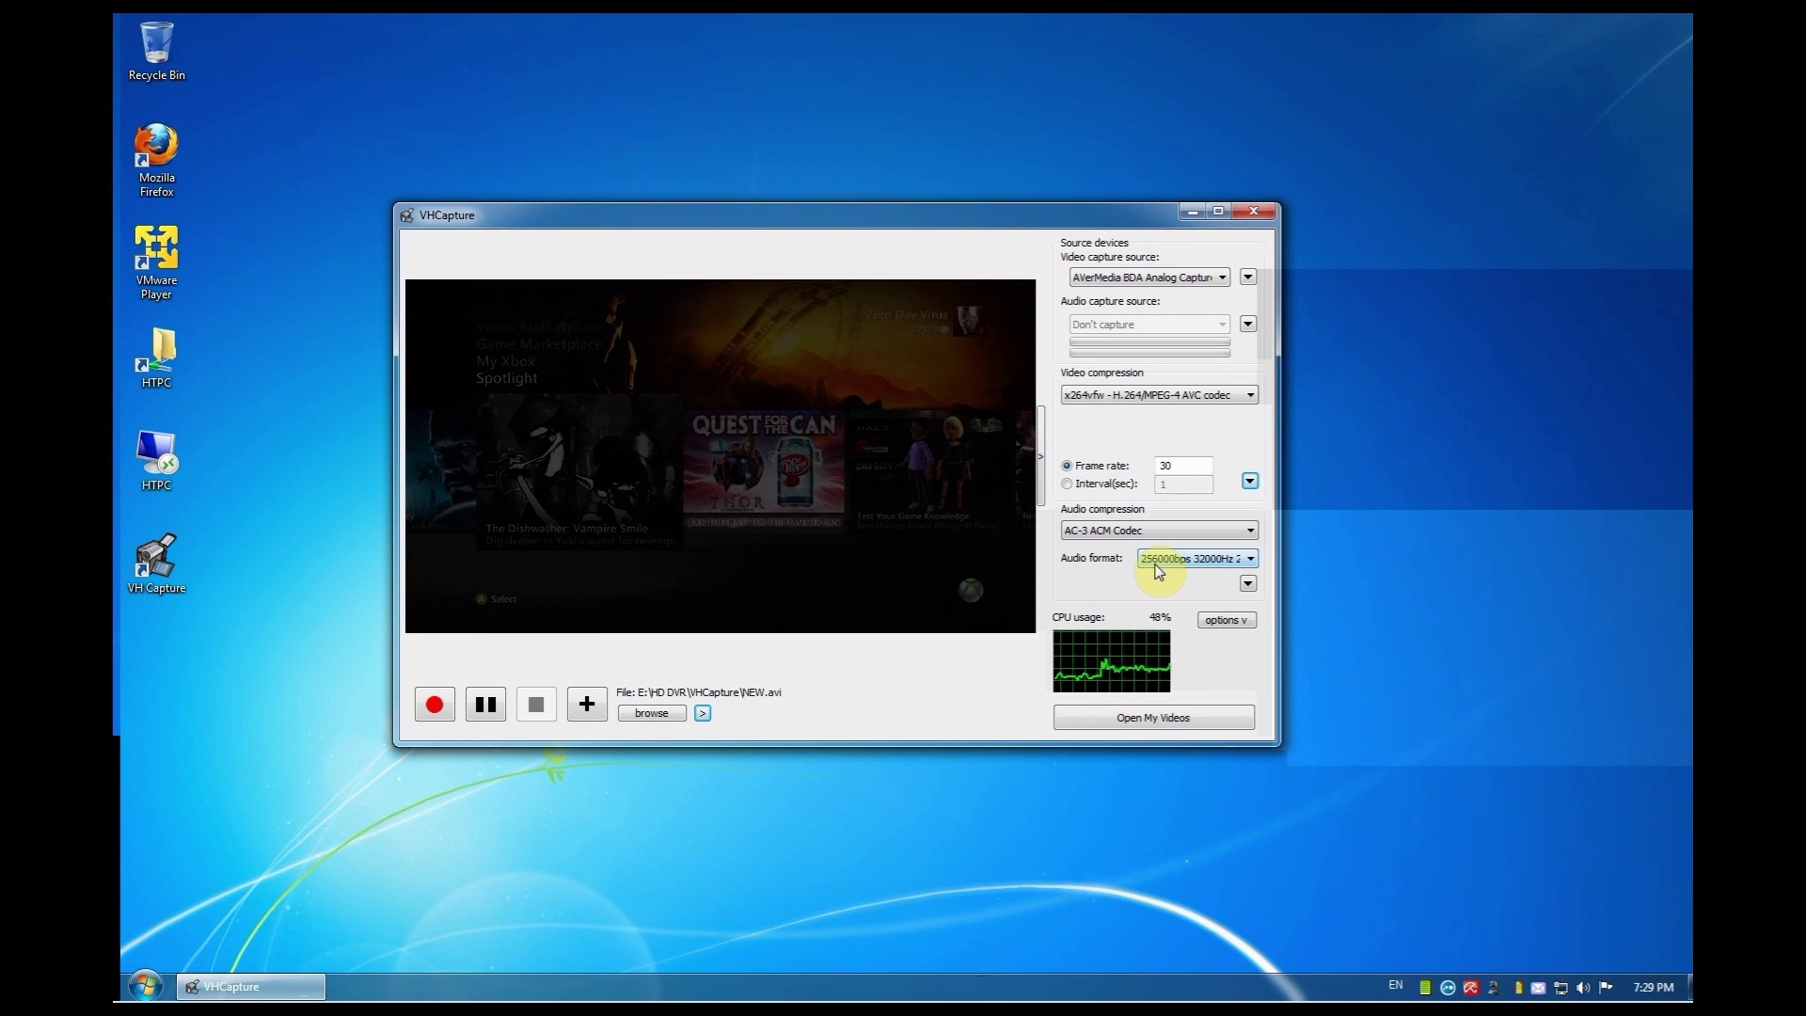
- Review the audio format choices for the AC-3 ACM Codec and the program's general options
{"action": "left_click", "coordinate": [1249, 561]}
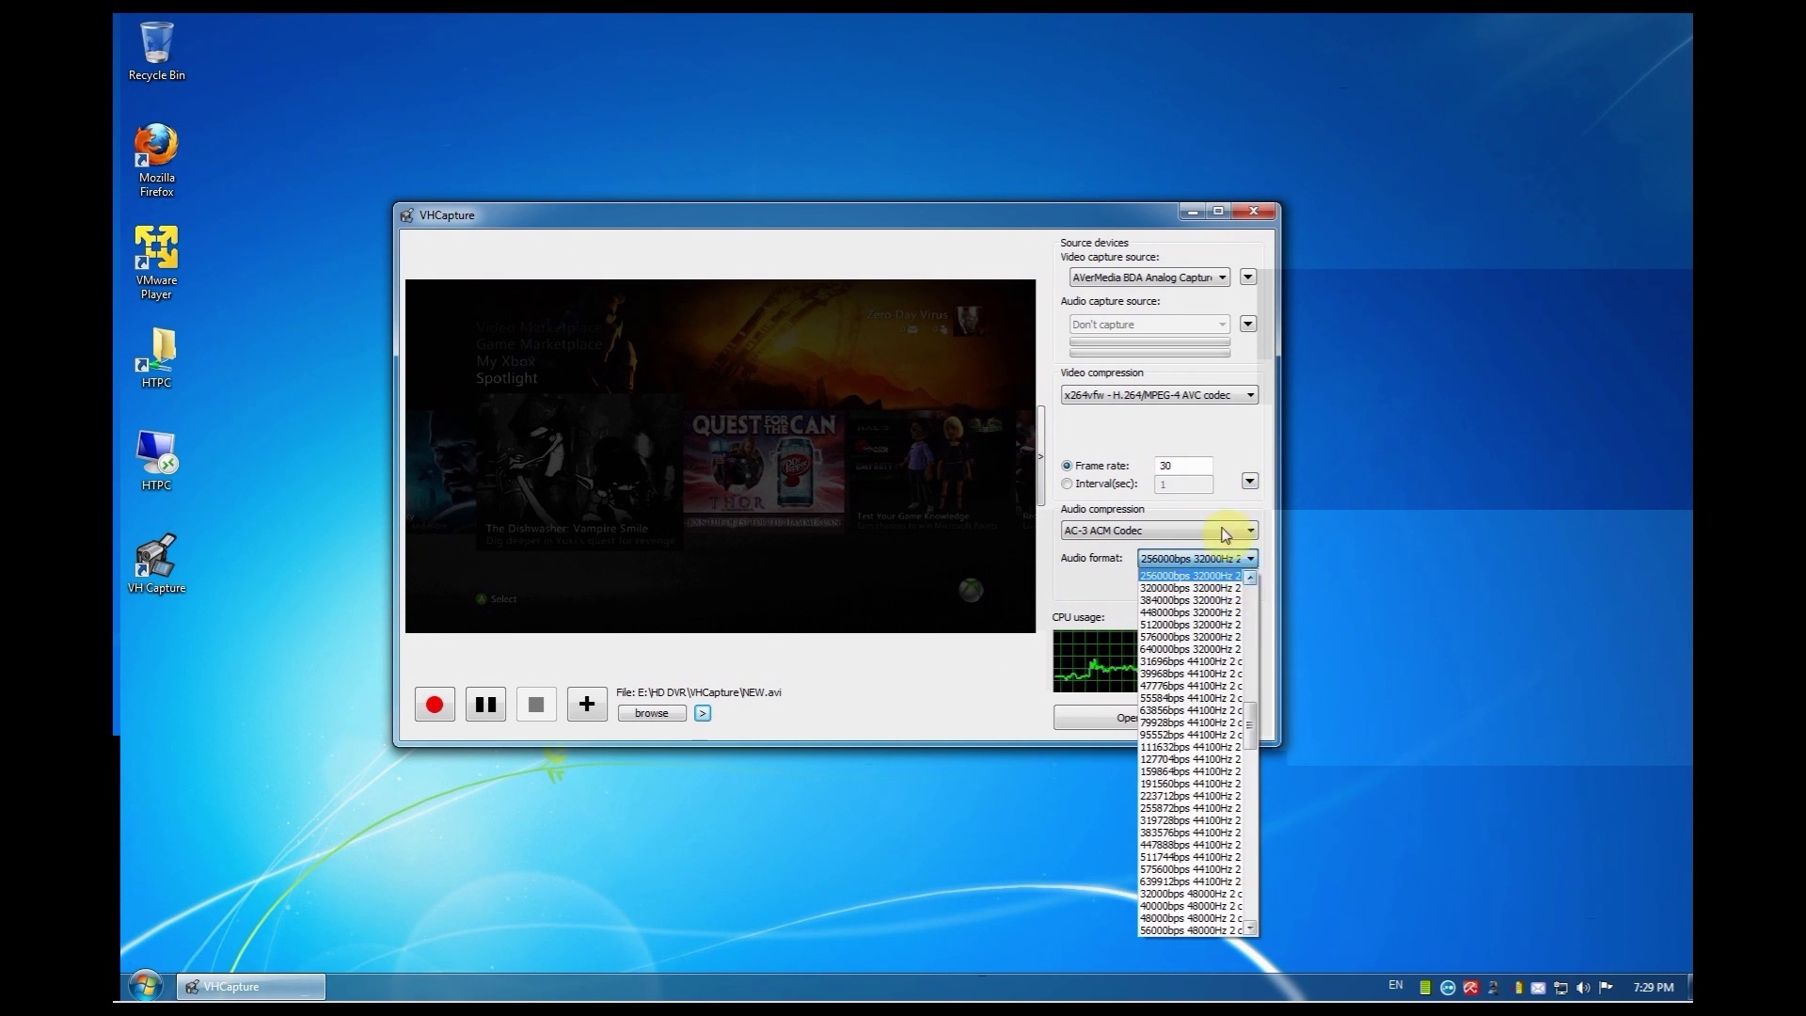
{"action": "left_click", "coordinate": [1252, 517]}
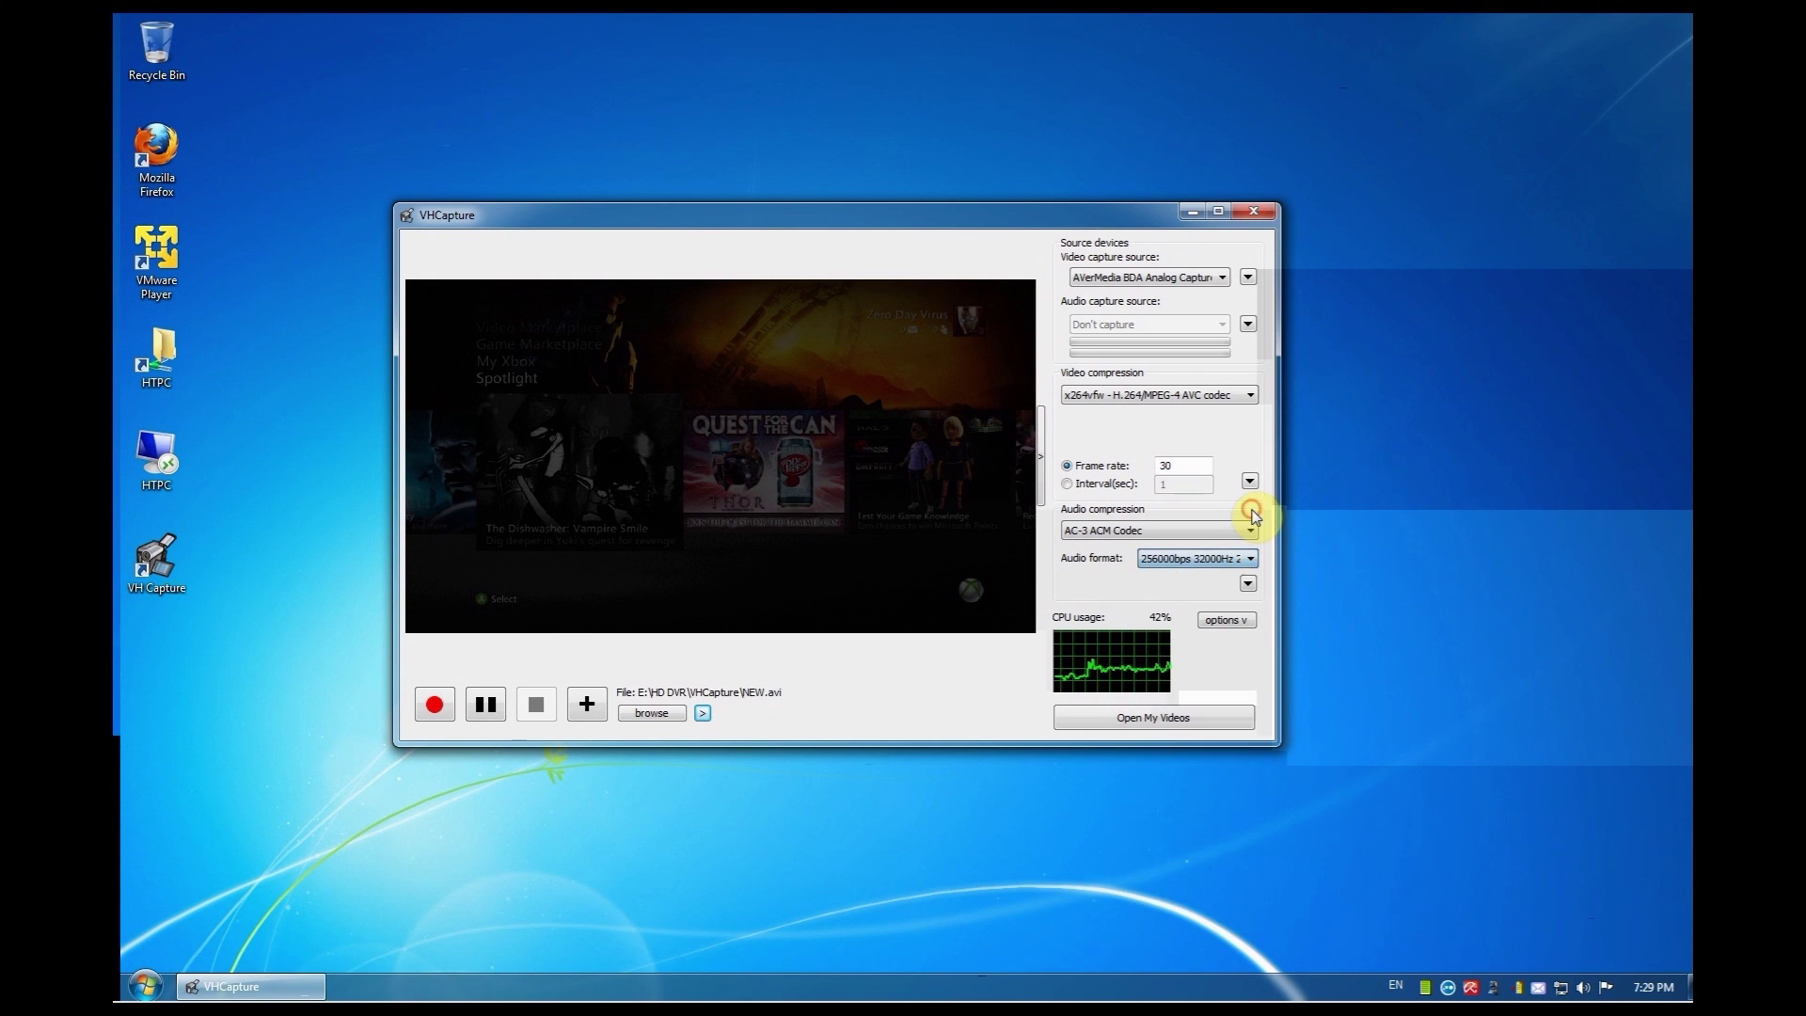
{"action": "left_click", "coordinate": [1252, 562]}
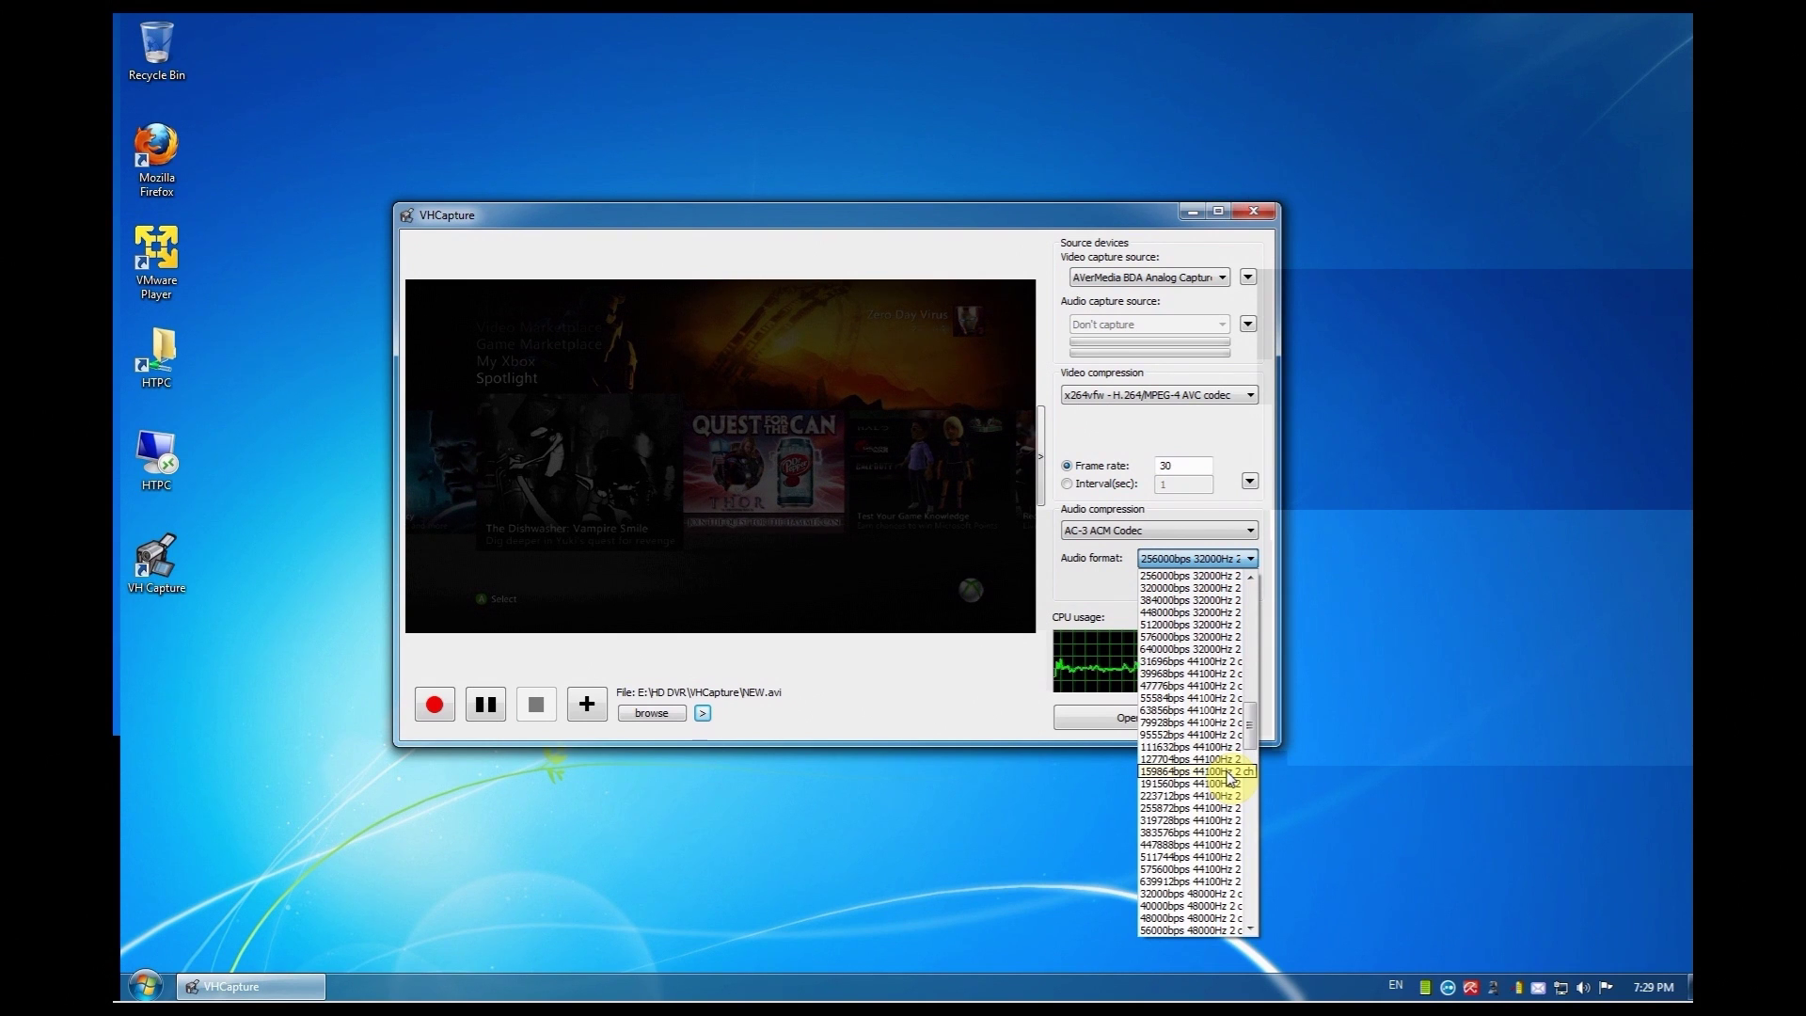
{"action": "left_click", "coordinate": [1100, 593]}
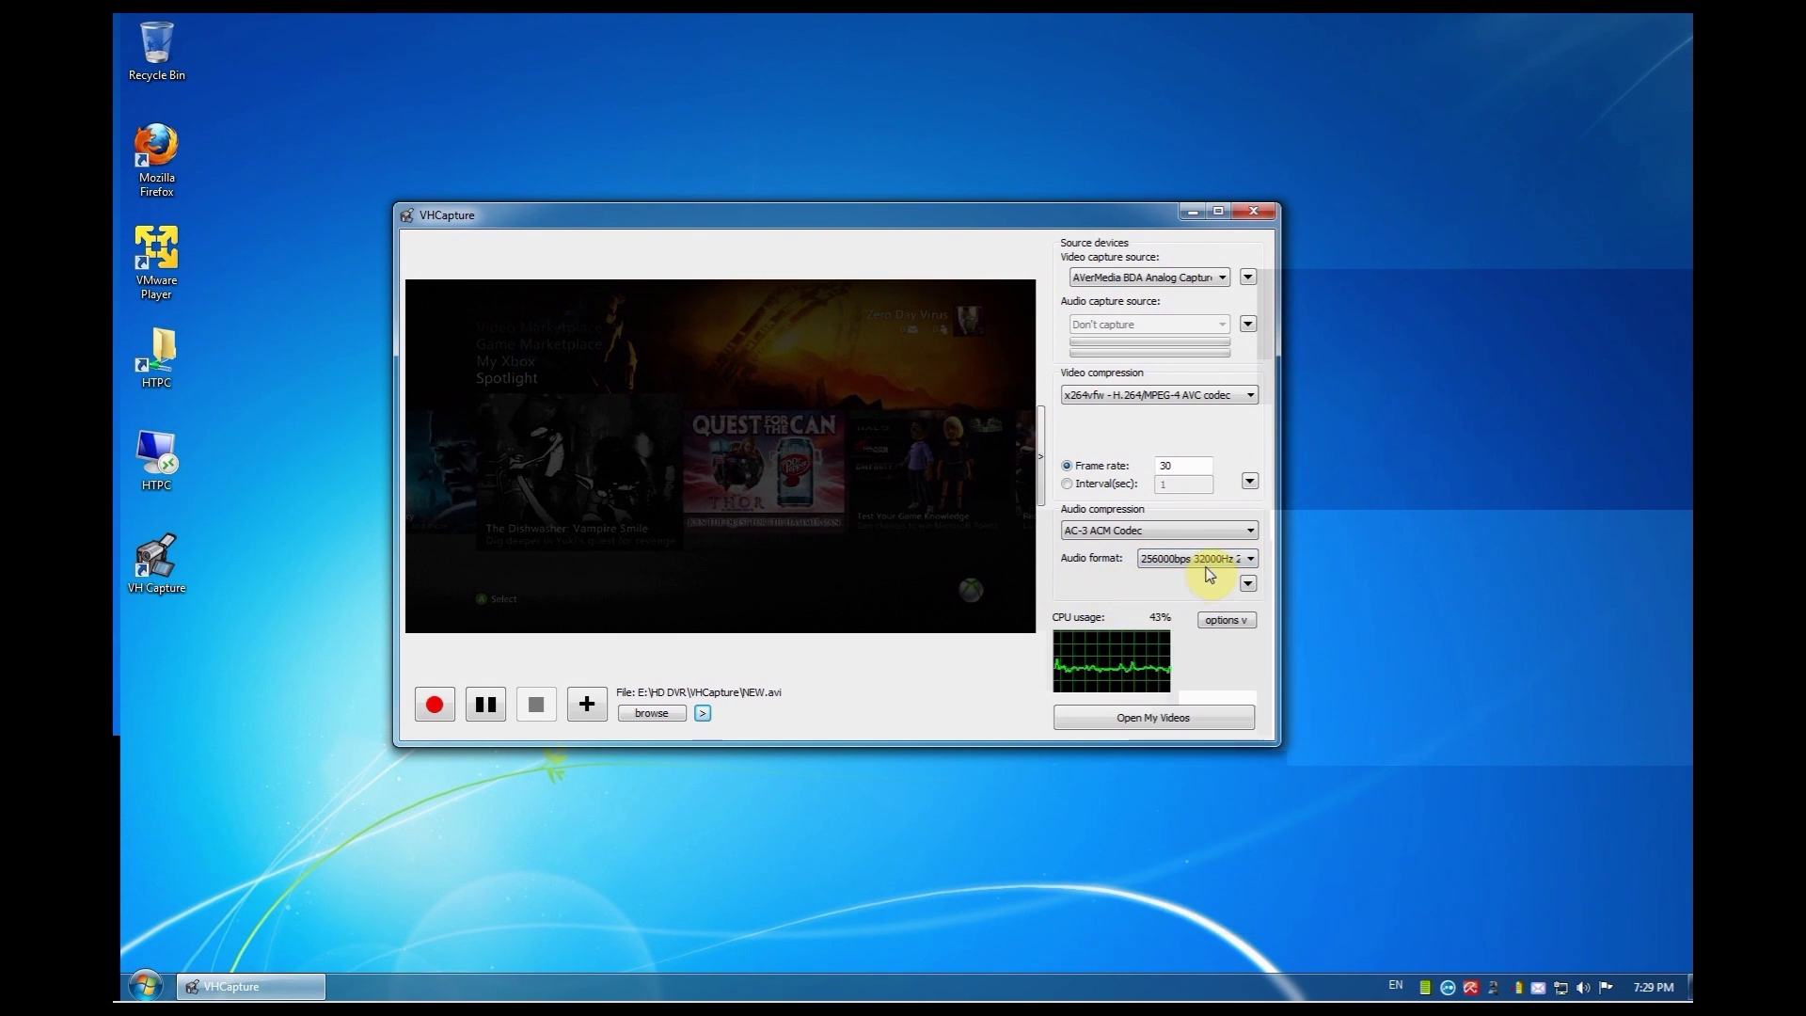
{"action": "left_click", "coordinate": [1241, 619]}
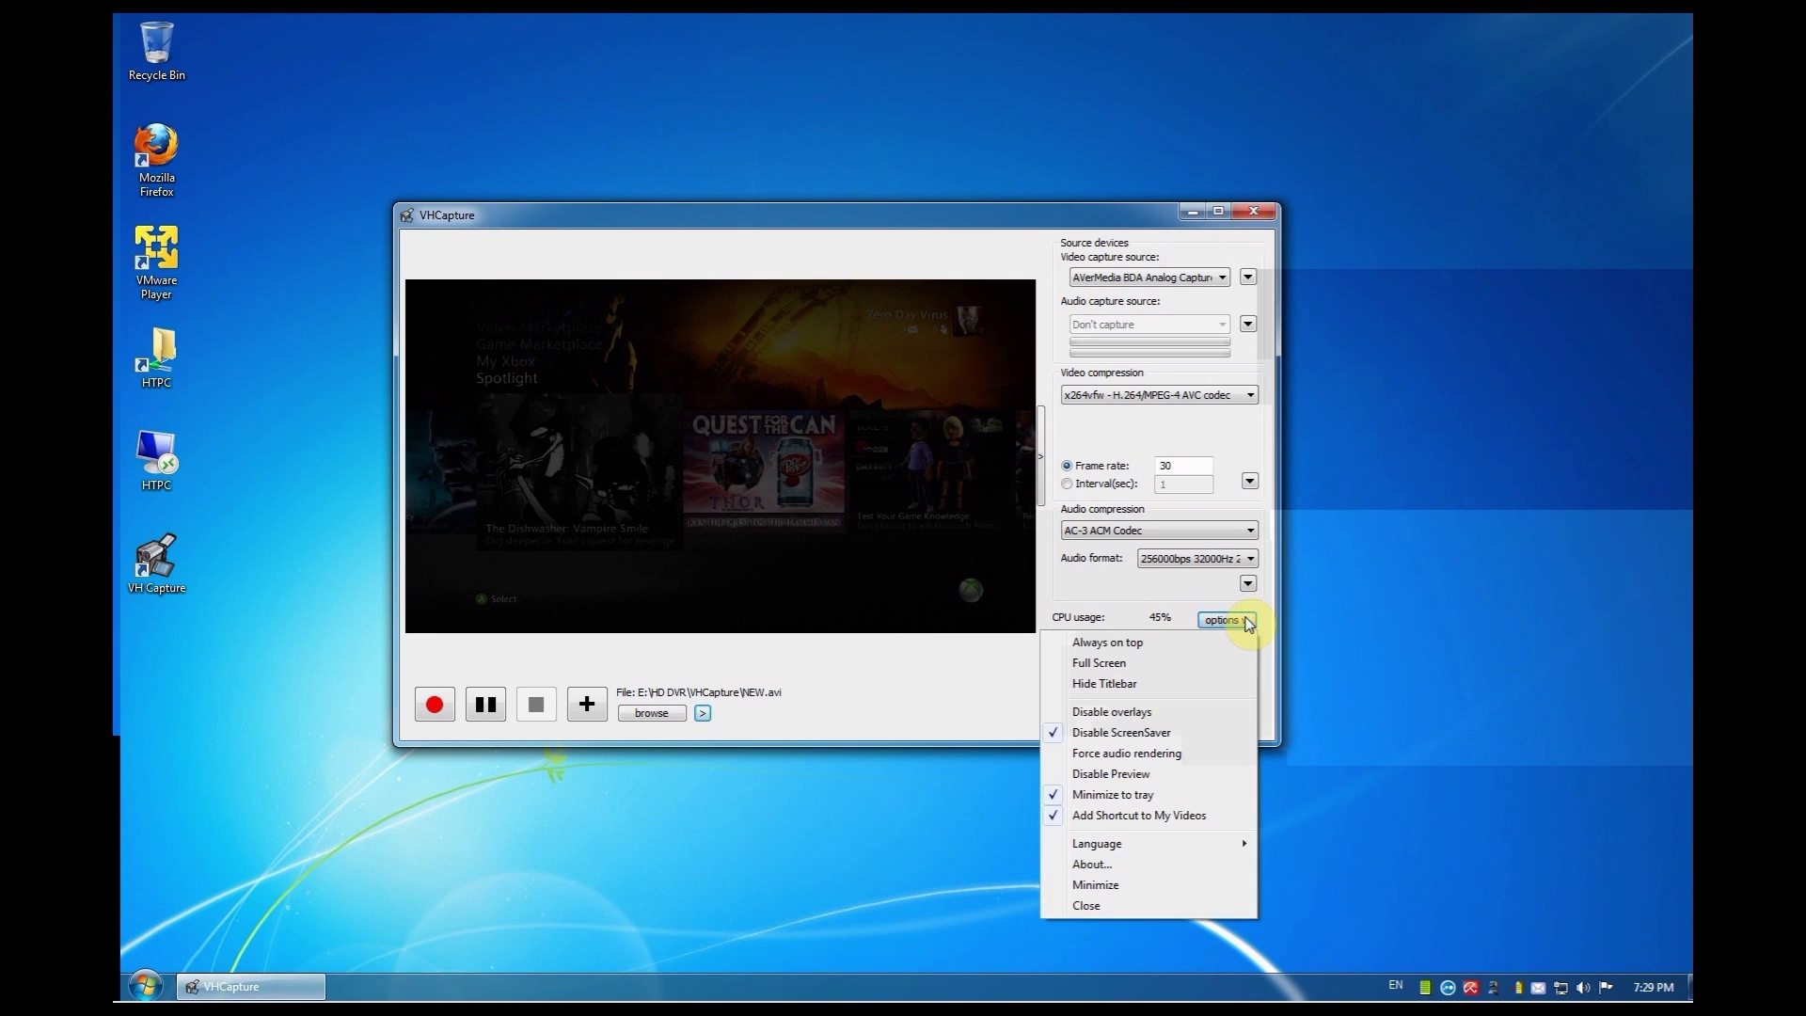
{"action": "left_click", "coordinate": [1261, 617]}
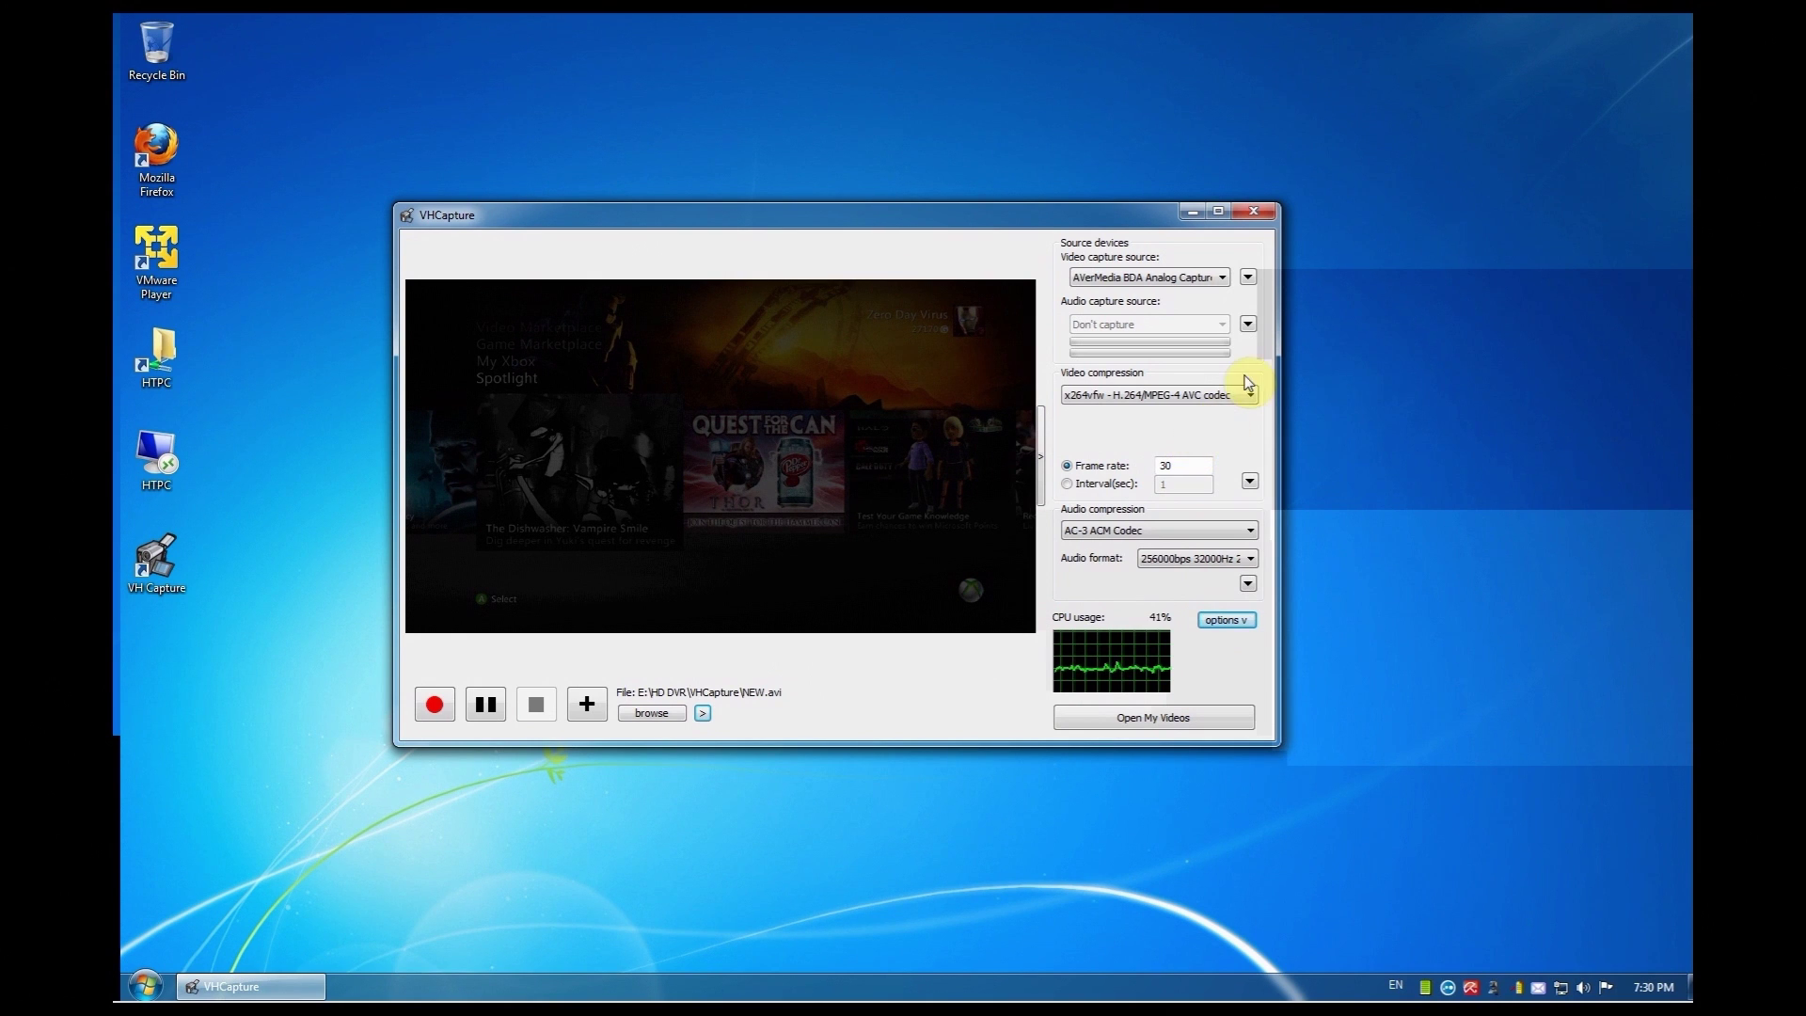
- Check the audio capture source settings and the internal audio source option of the video capture device
{"action": "left_click", "coordinate": [1249, 323]}
{"action": "left_click", "coordinate": [1249, 322]}
{"action": "left_click", "coordinate": [1249, 322]}
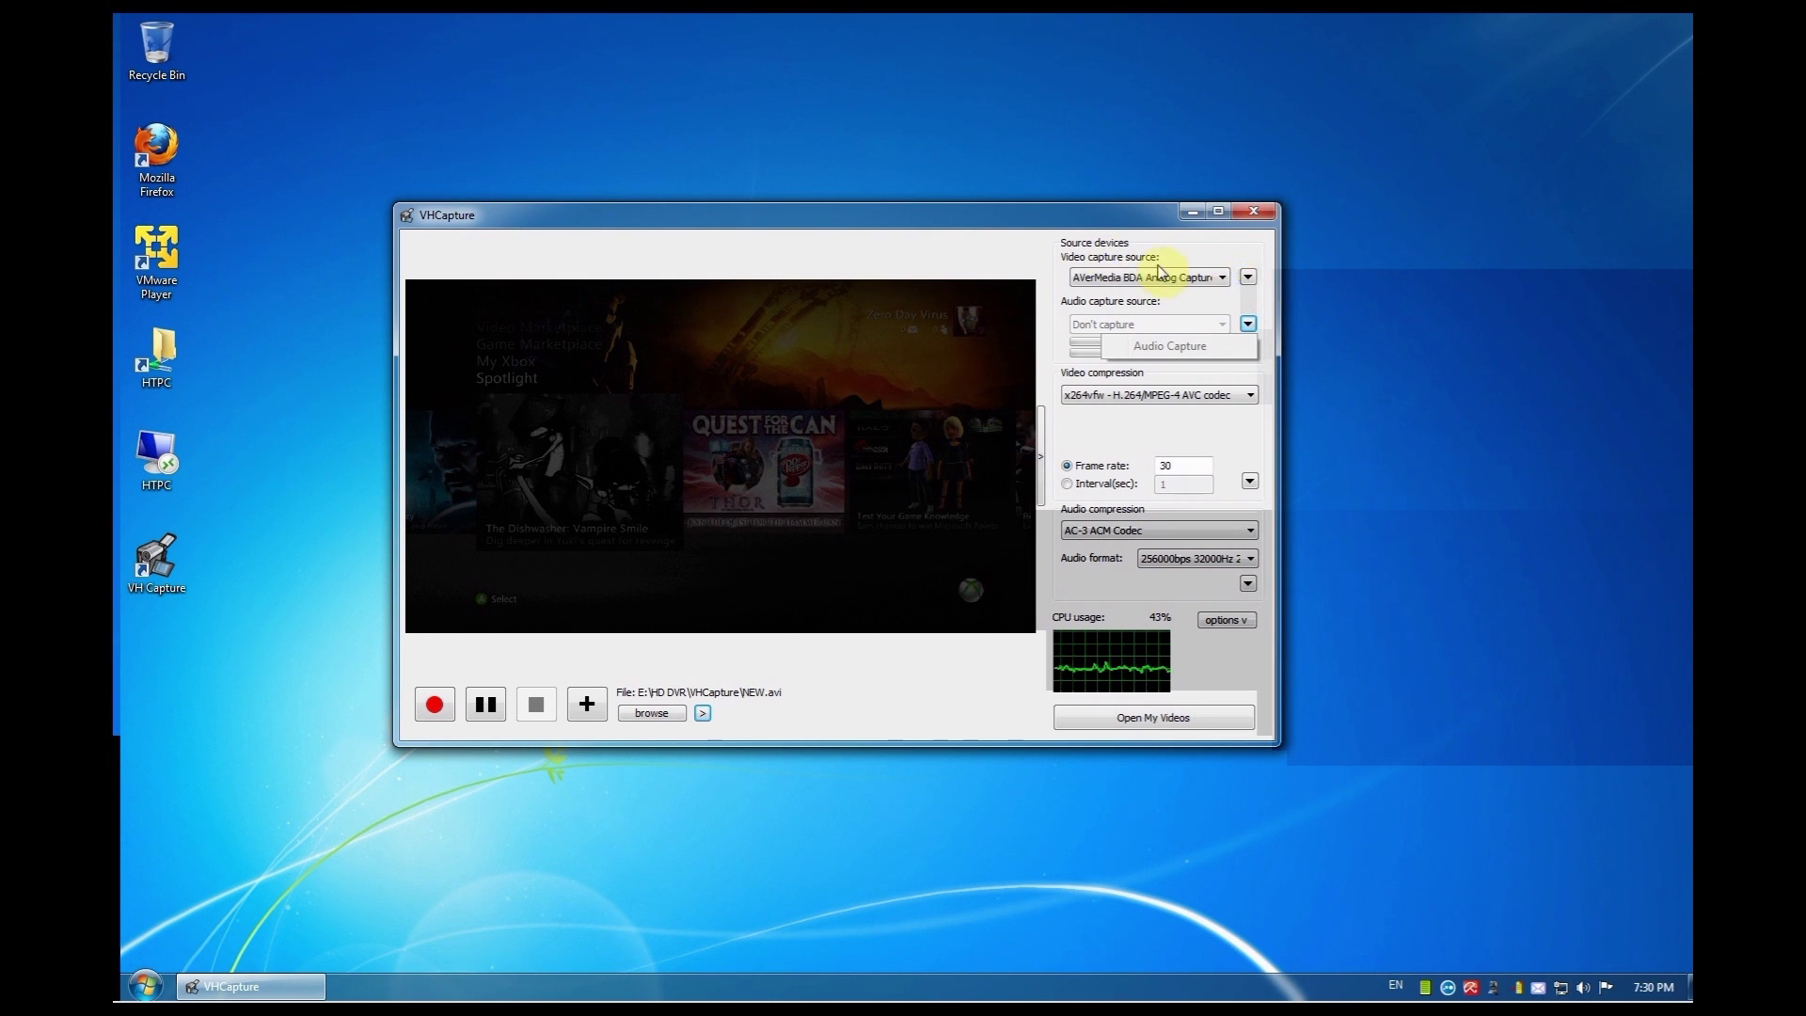
{"action": "left_click", "coordinate": [1247, 278]}
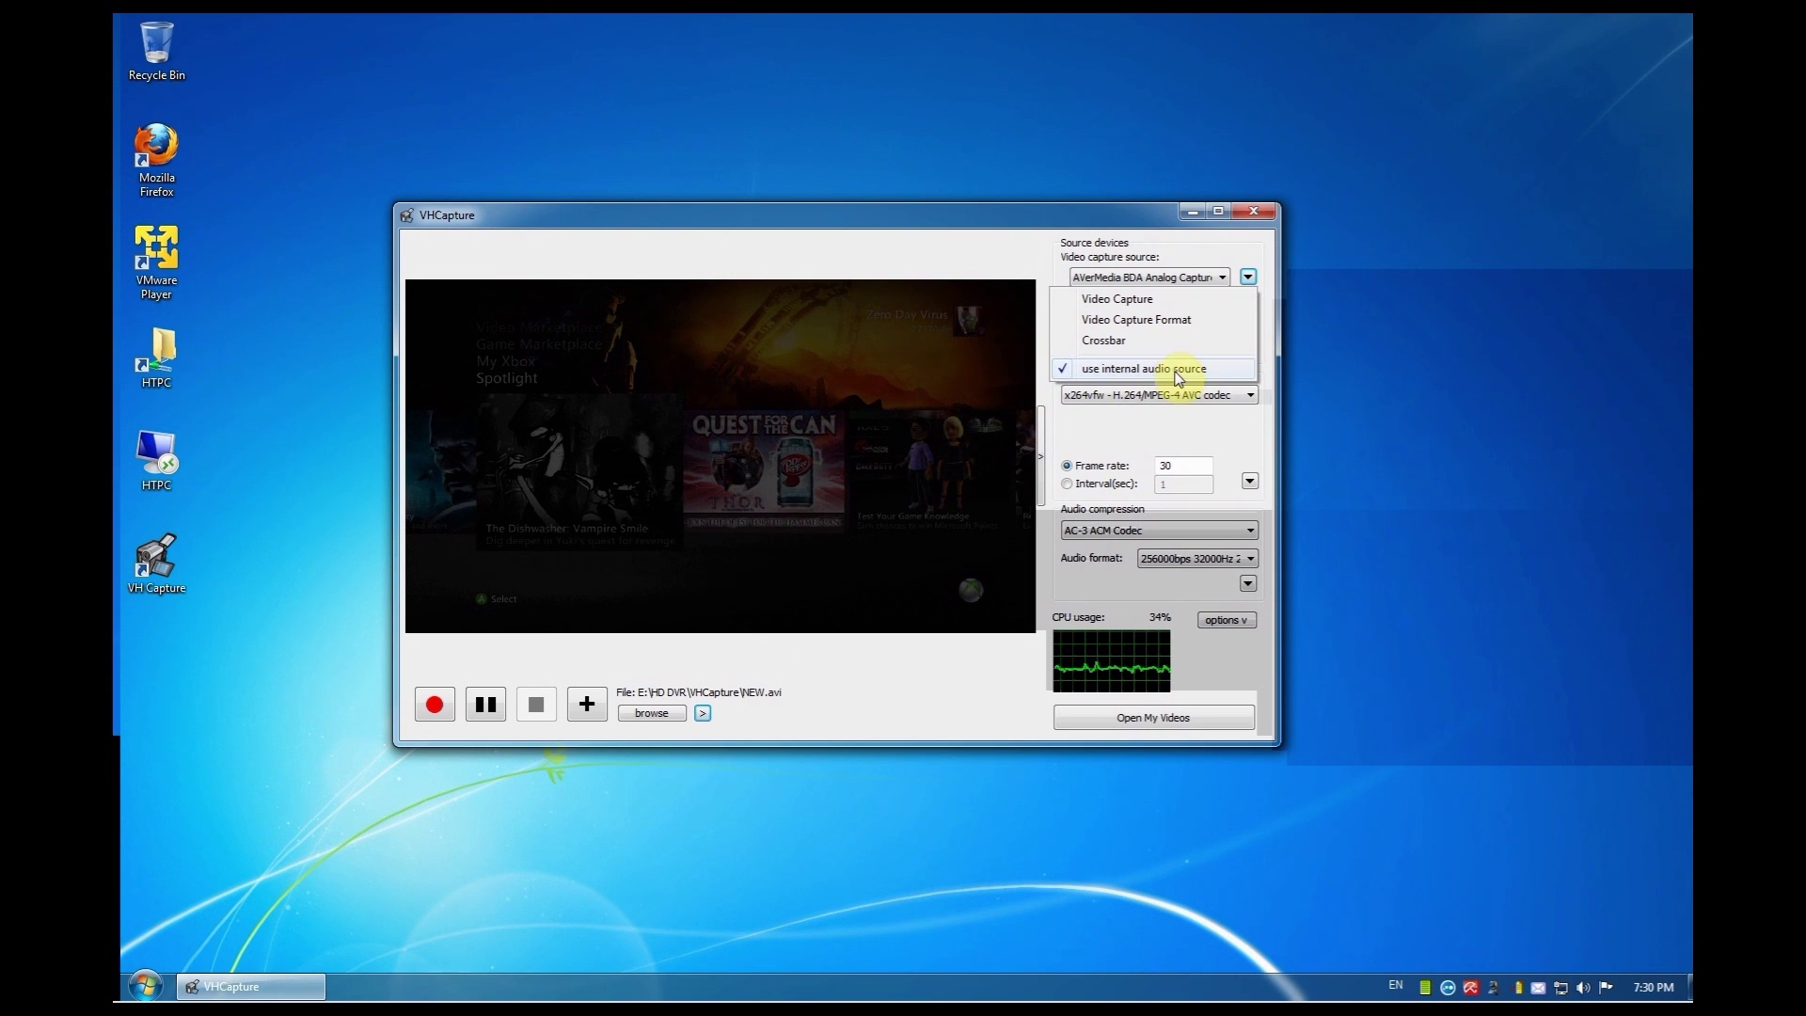
{"action": "left_click", "coordinate": [1116, 228]}
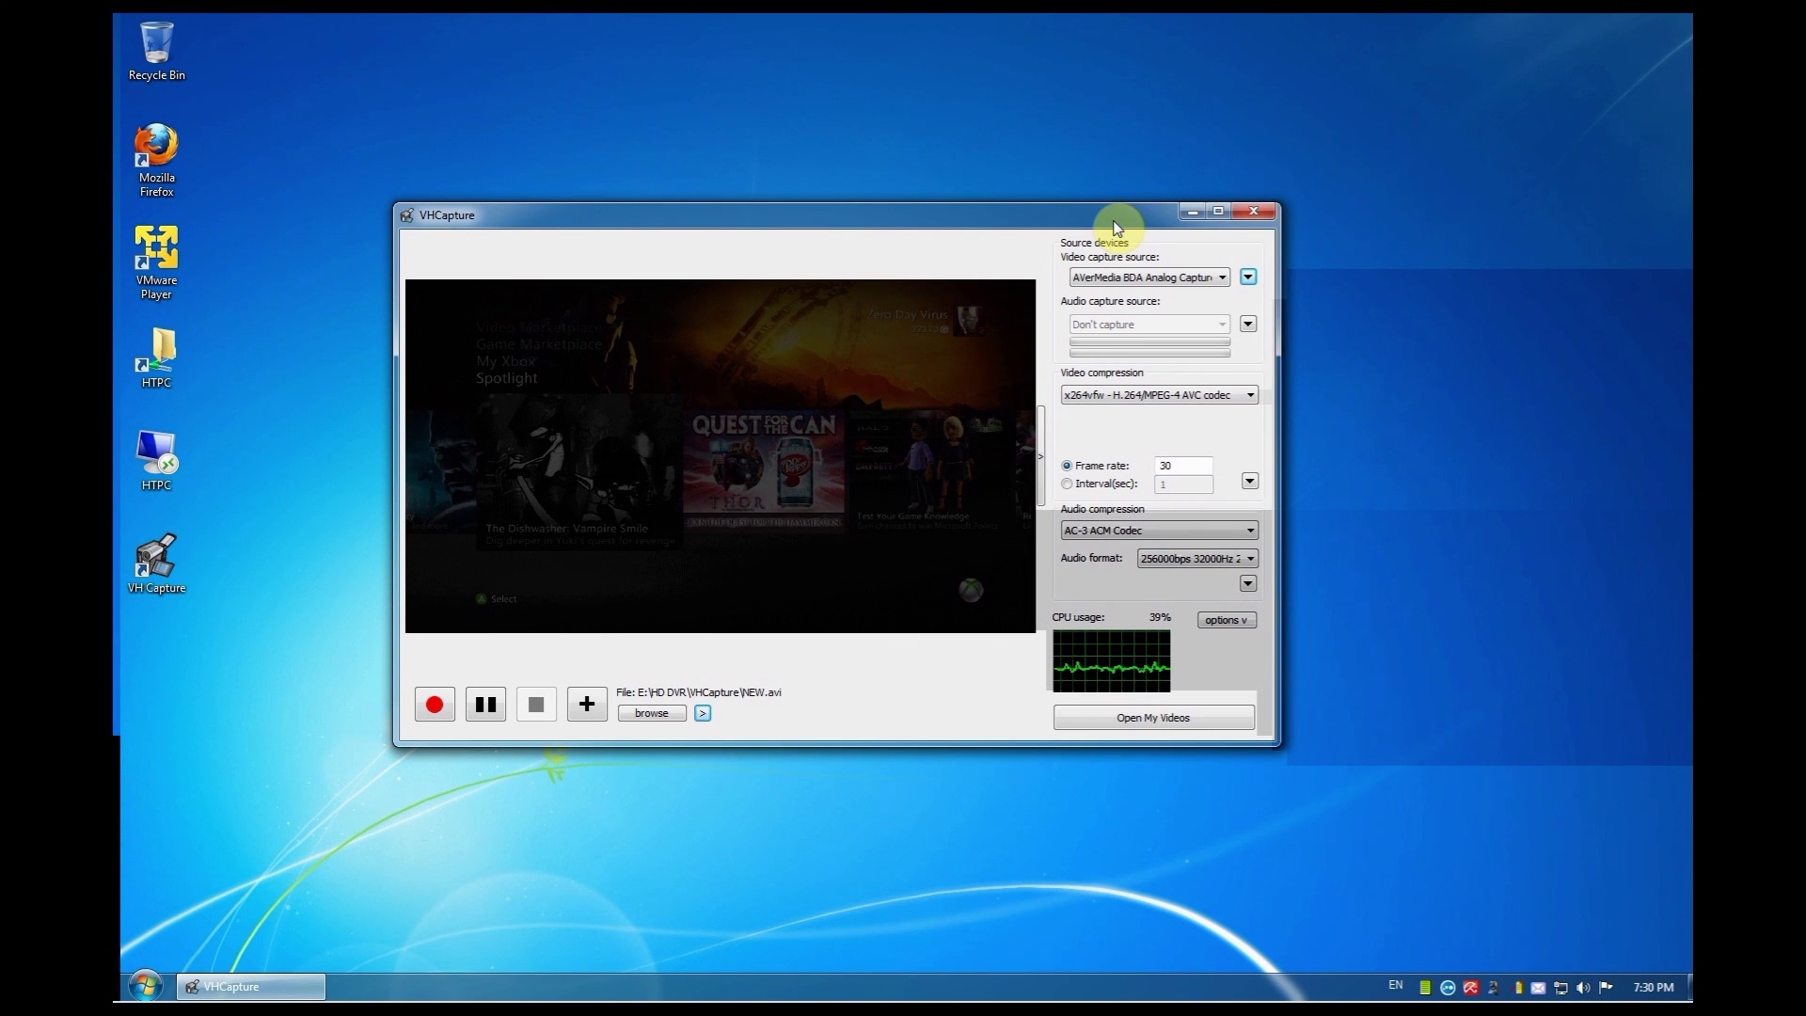
{"action": "left_click", "coordinate": [1245, 276]}
{"action": "left_click", "coordinate": [960, 284]}
- Record a short test capture of the Xbox dashboard, stop it, and start recording again
{"action": "left_click", "coordinate": [434, 705]}
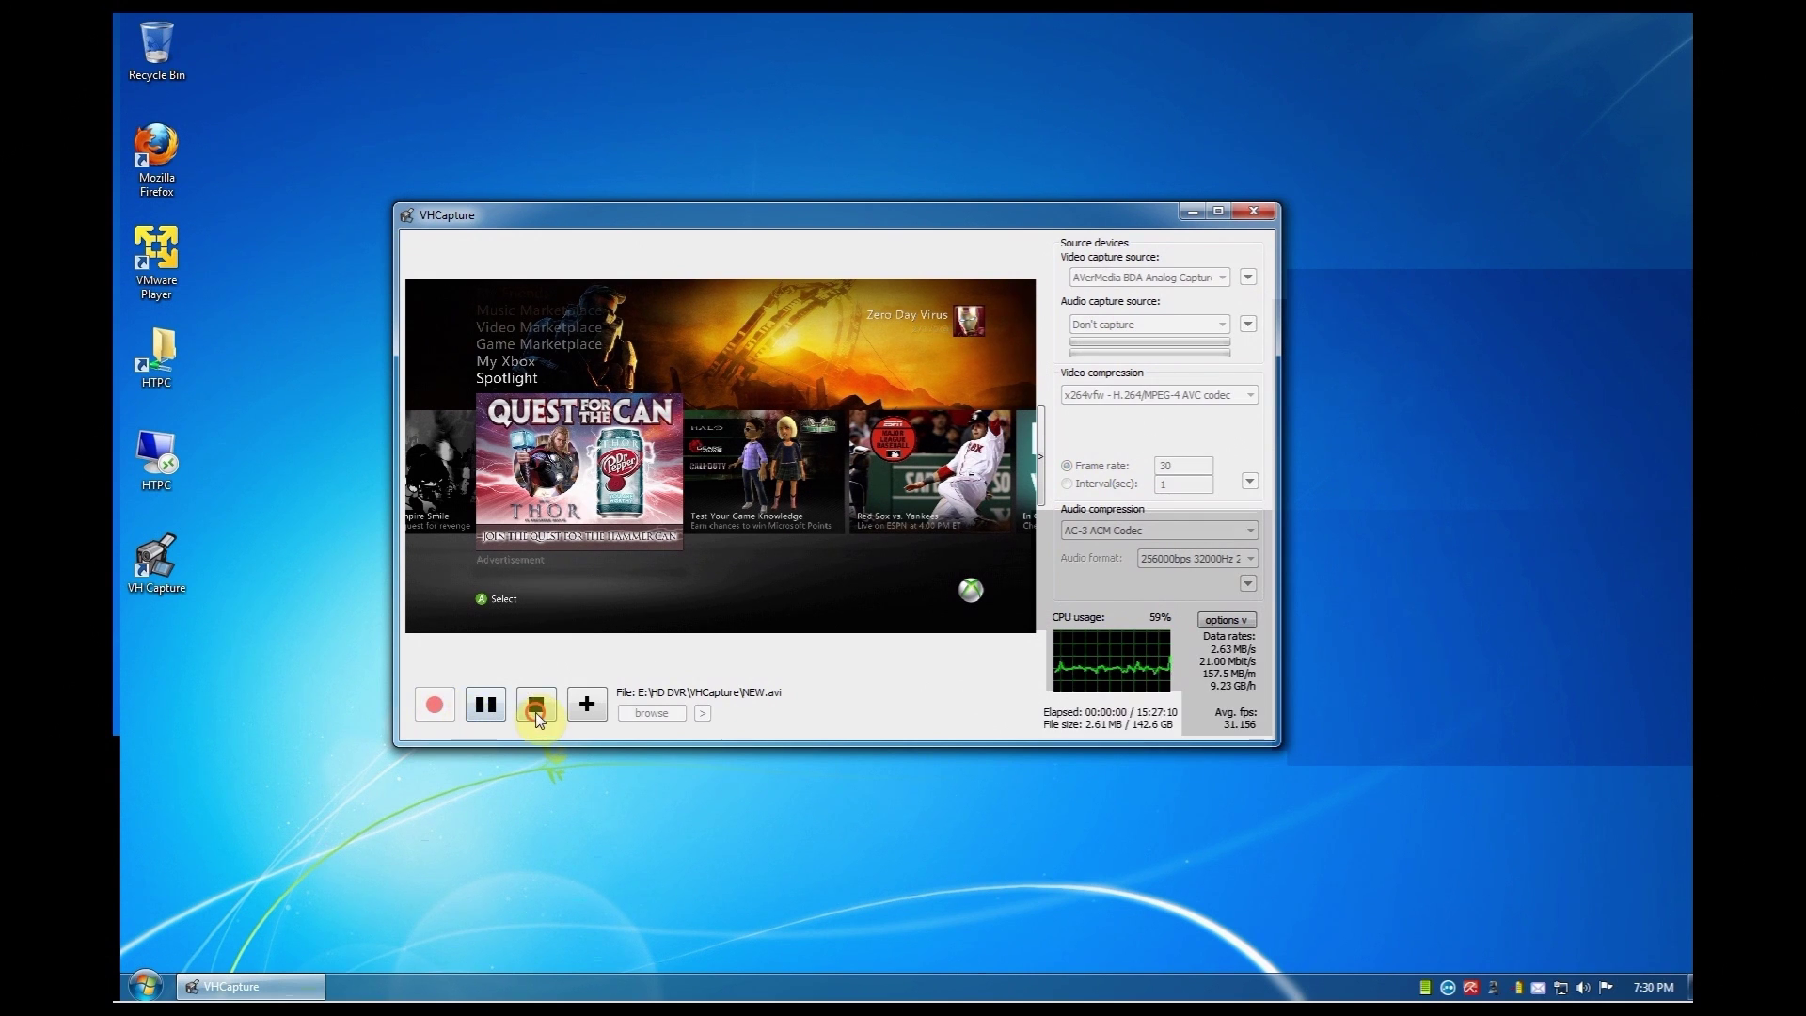
{"action": "left_click", "coordinate": [534, 708]}
{"action": "left_click", "coordinate": [433, 707]}
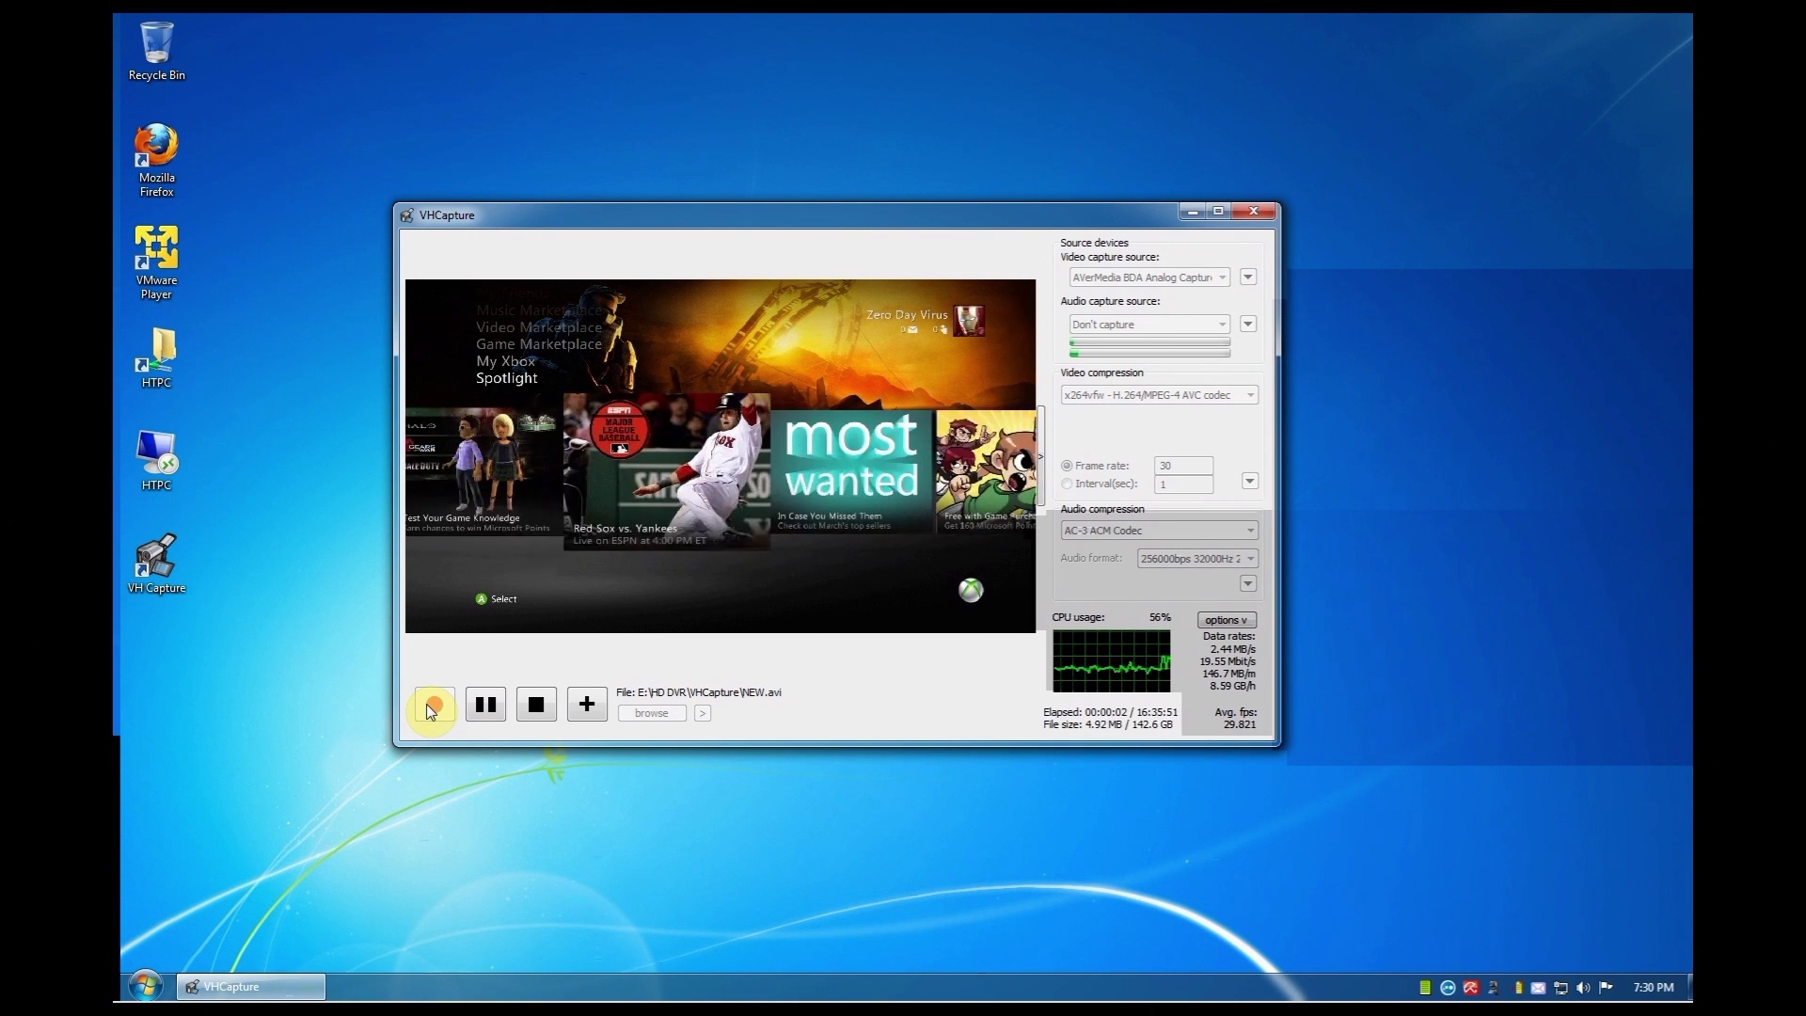
- Stop the recording and open the VHCapture folder inside HD DVR on Local Disk (E:) in Windows Explorer
{"action": "left_click", "coordinate": [536, 704]}
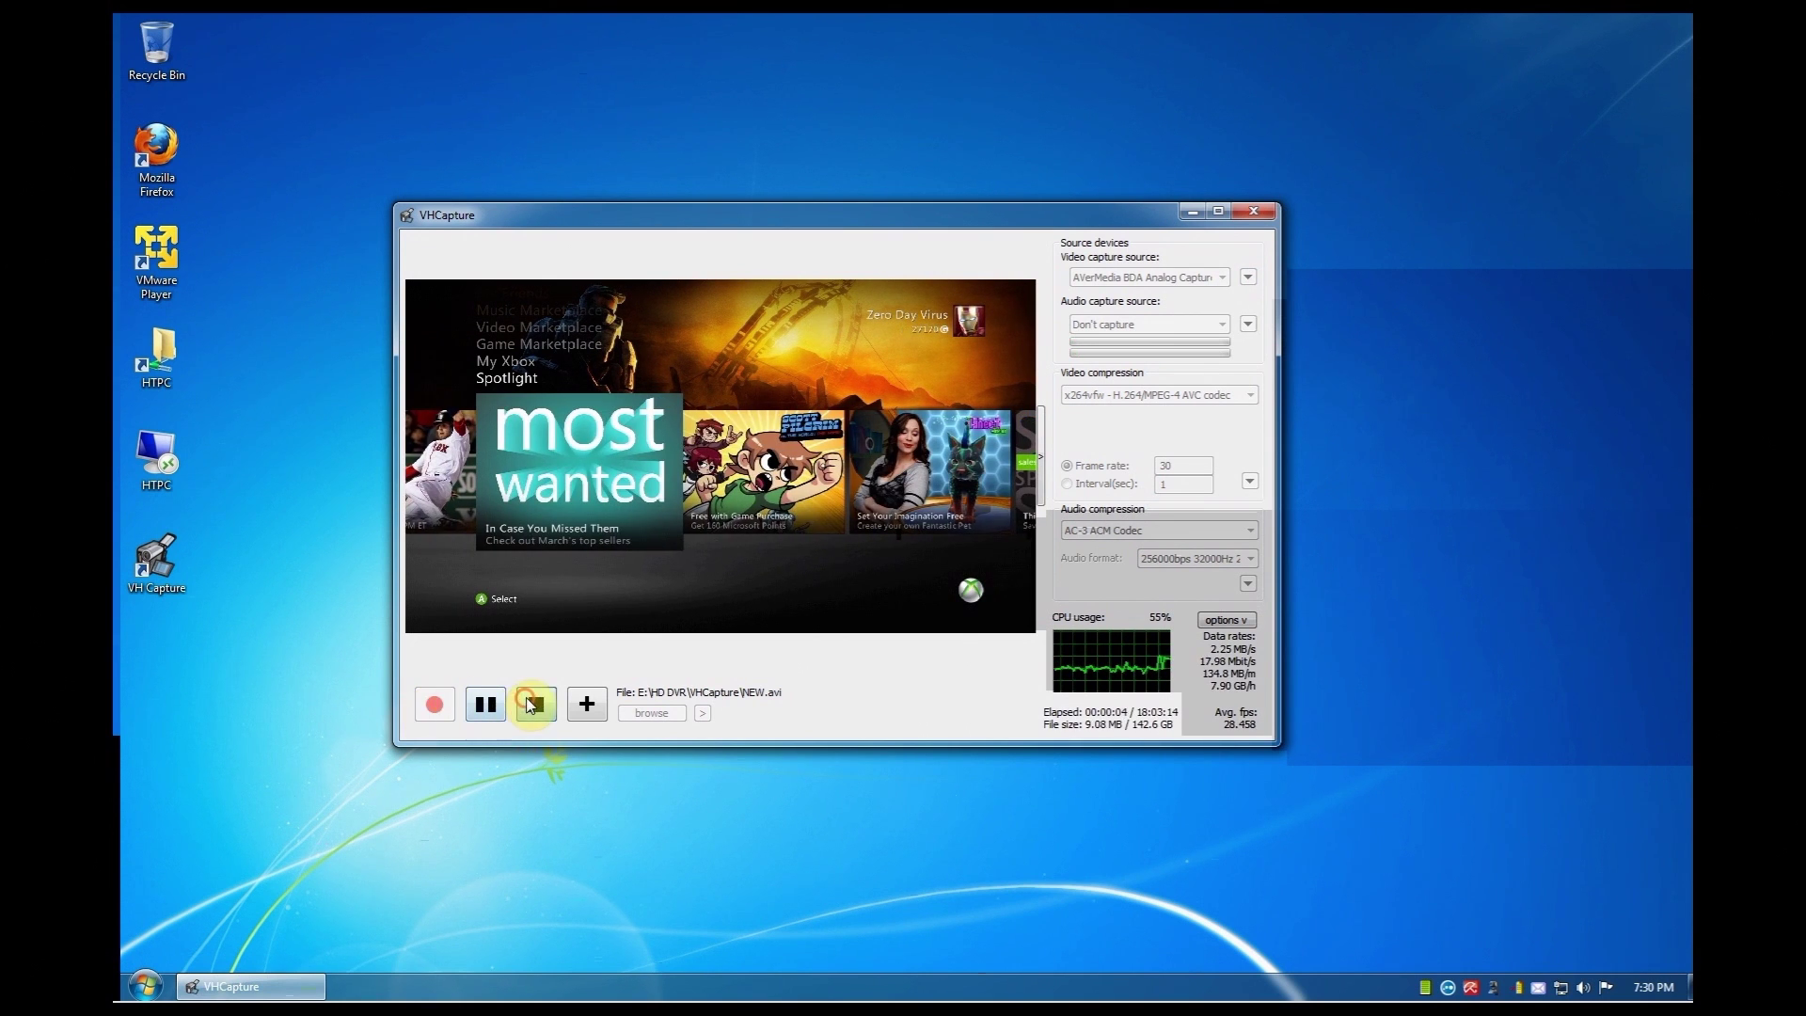
{"action": "left_click", "coordinate": [143, 984]}
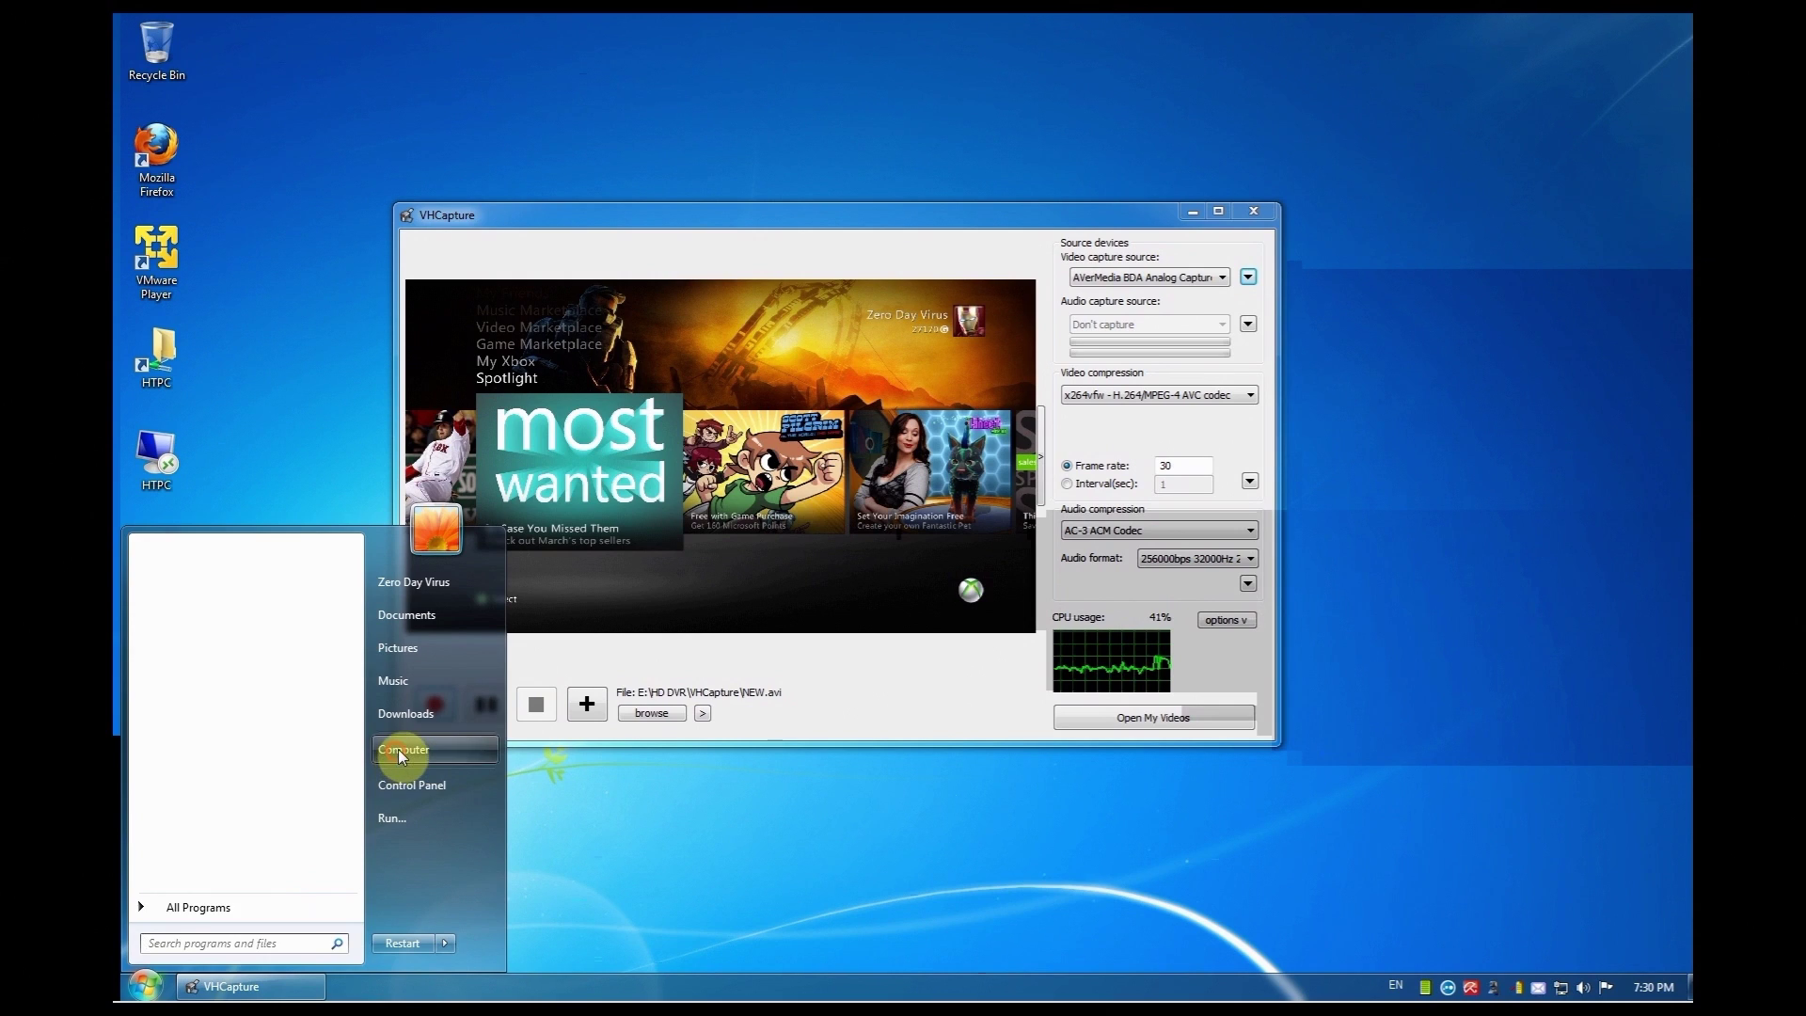
{"action": "left_click", "coordinate": [397, 749]}
{"action": "double_click", "coordinate": [827, 151]}
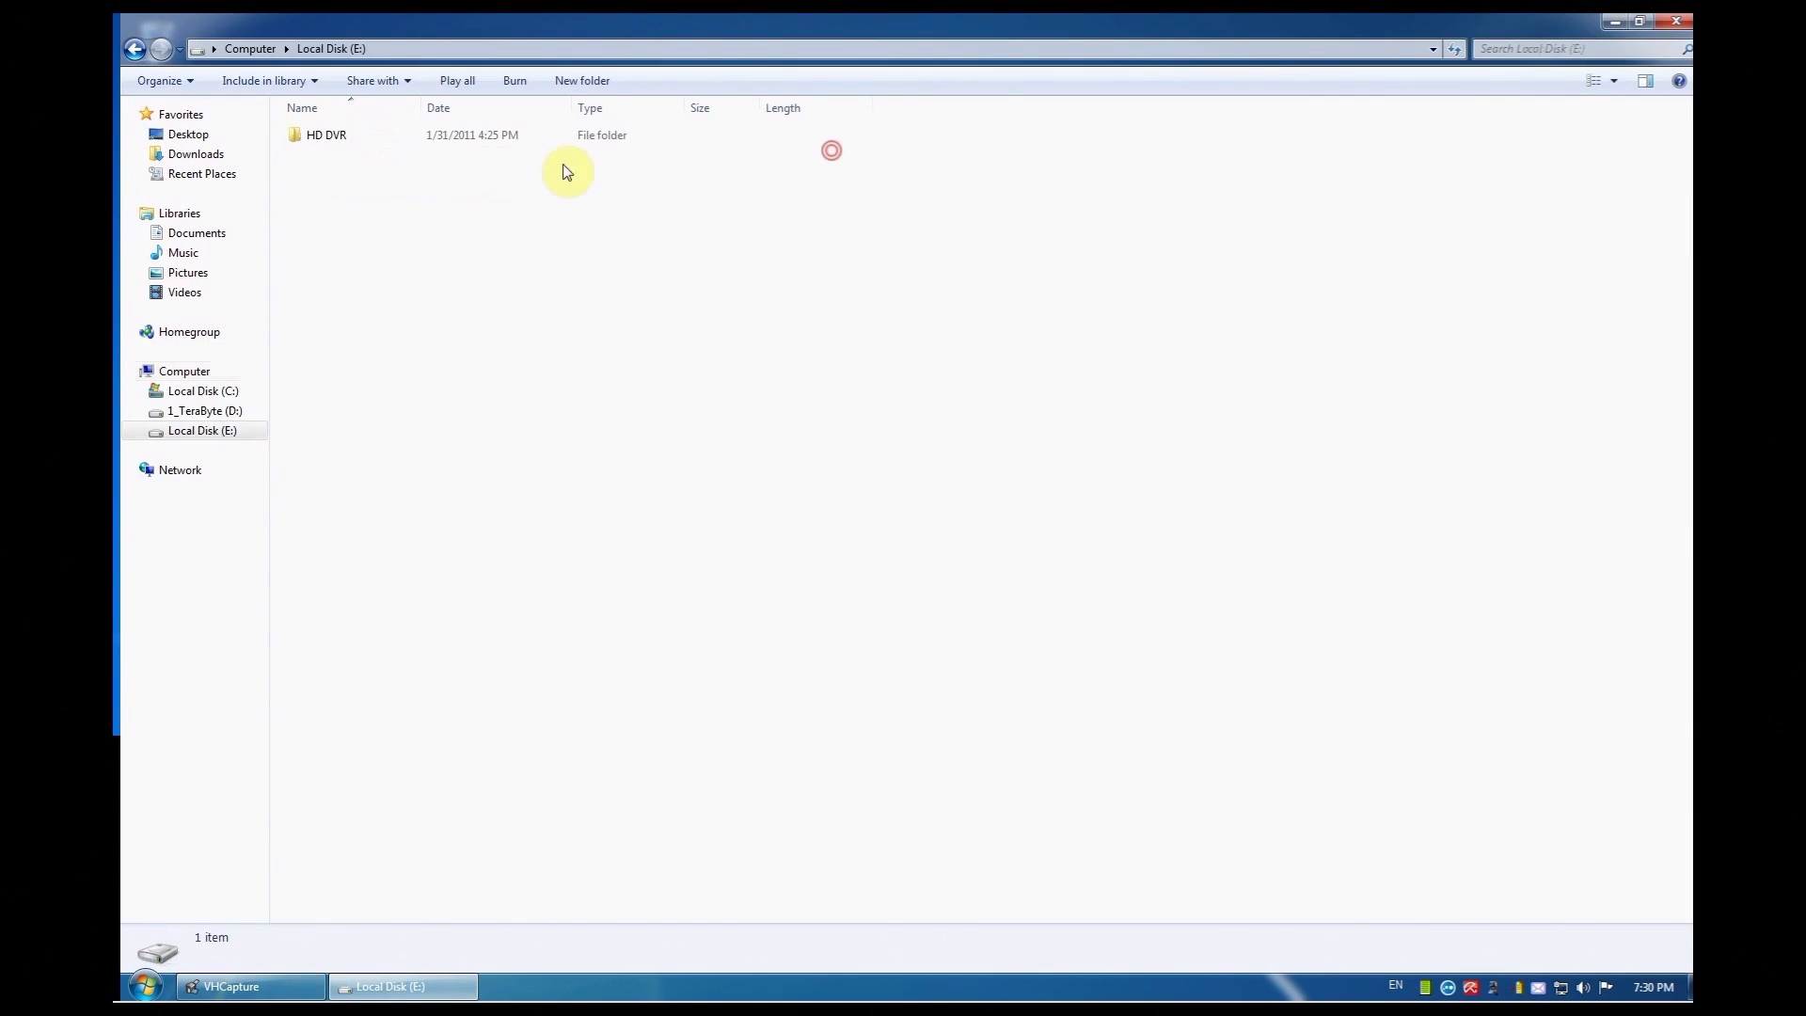
{"action": "double_click", "coordinate": [348, 134]}
{"action": "double_click", "coordinate": [349, 194]}
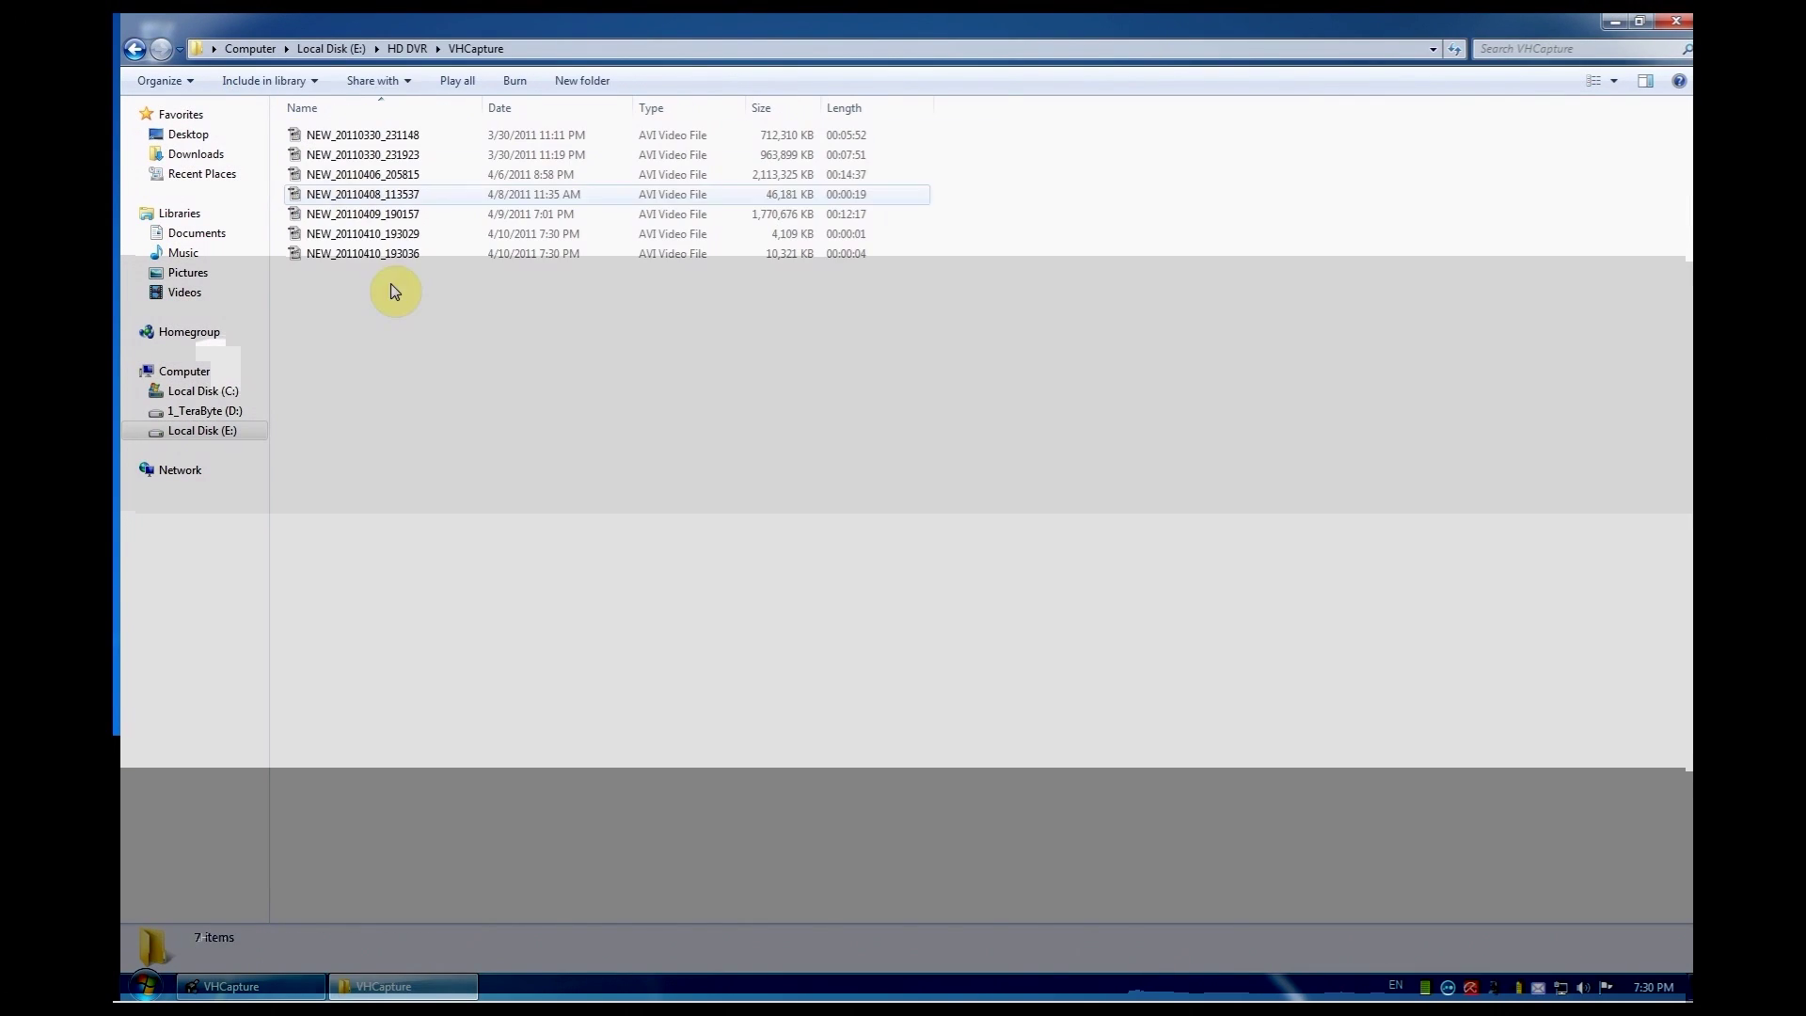
- Check the frame size and data rate of NEW_20110410_193036, and play the clip before closing the media player
{"action": "left_click", "coordinate": [554, 256]}
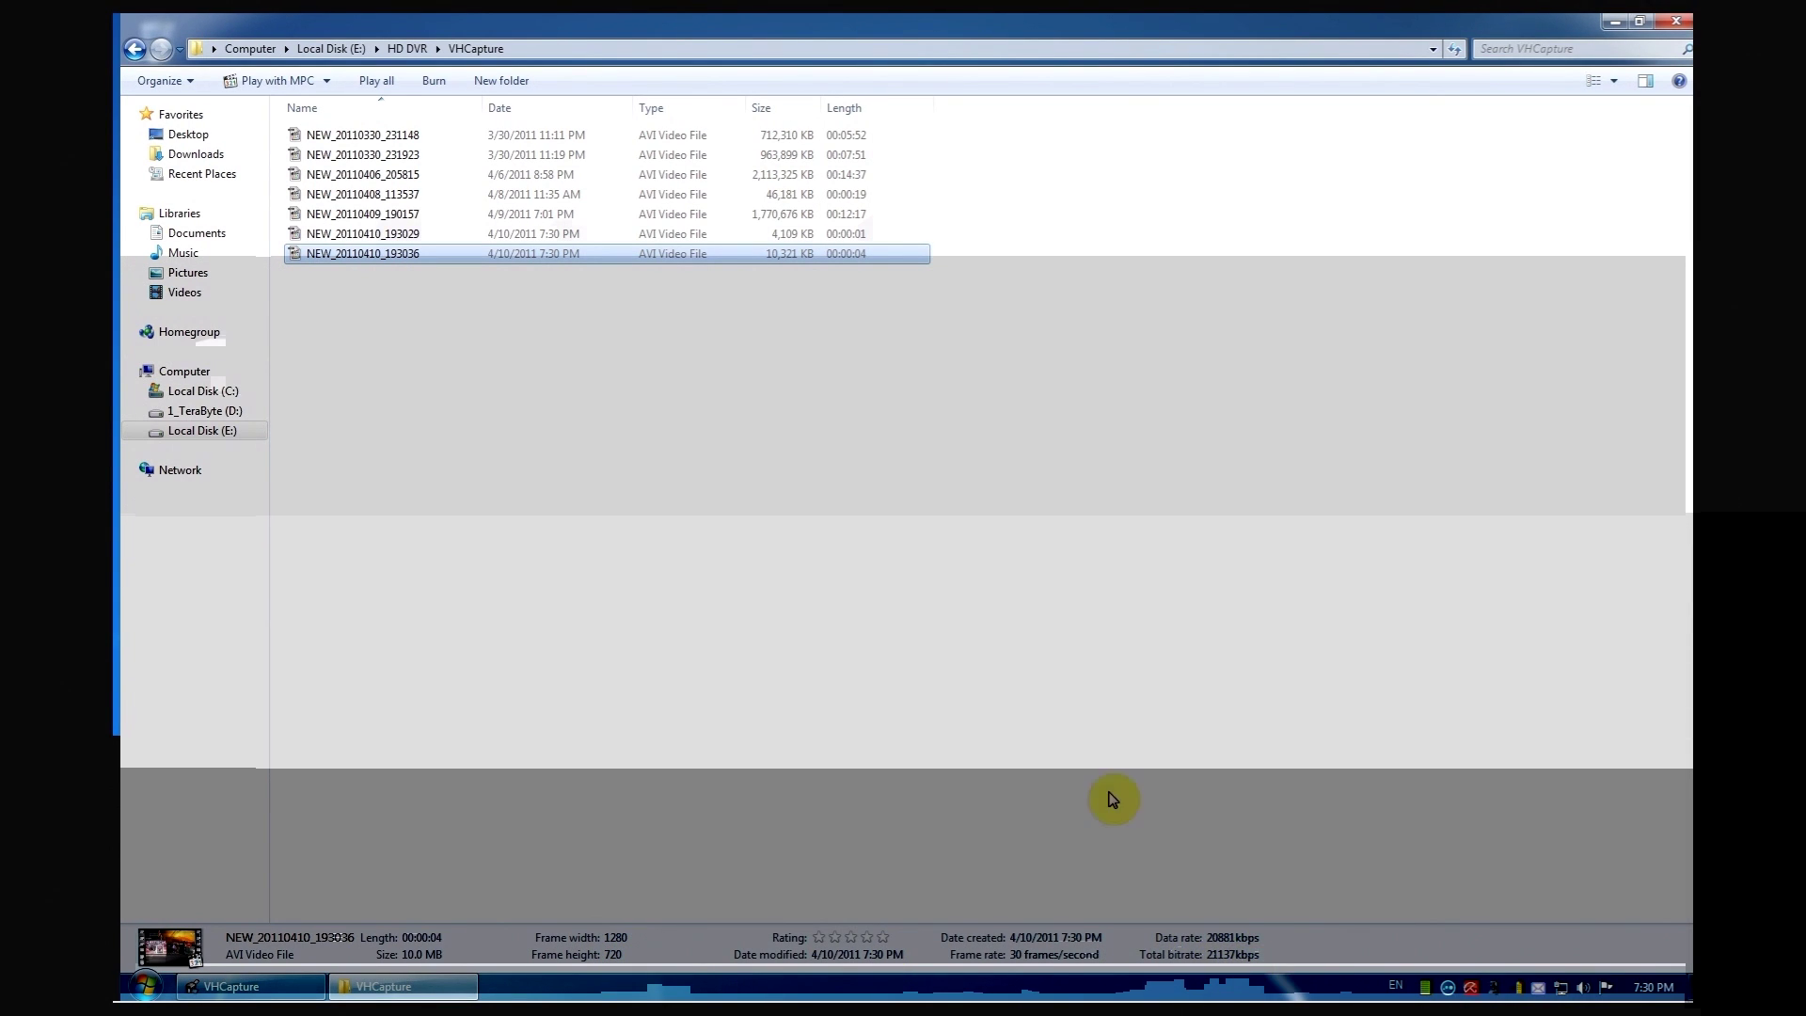
{"action": "double_click", "coordinate": [568, 254]}
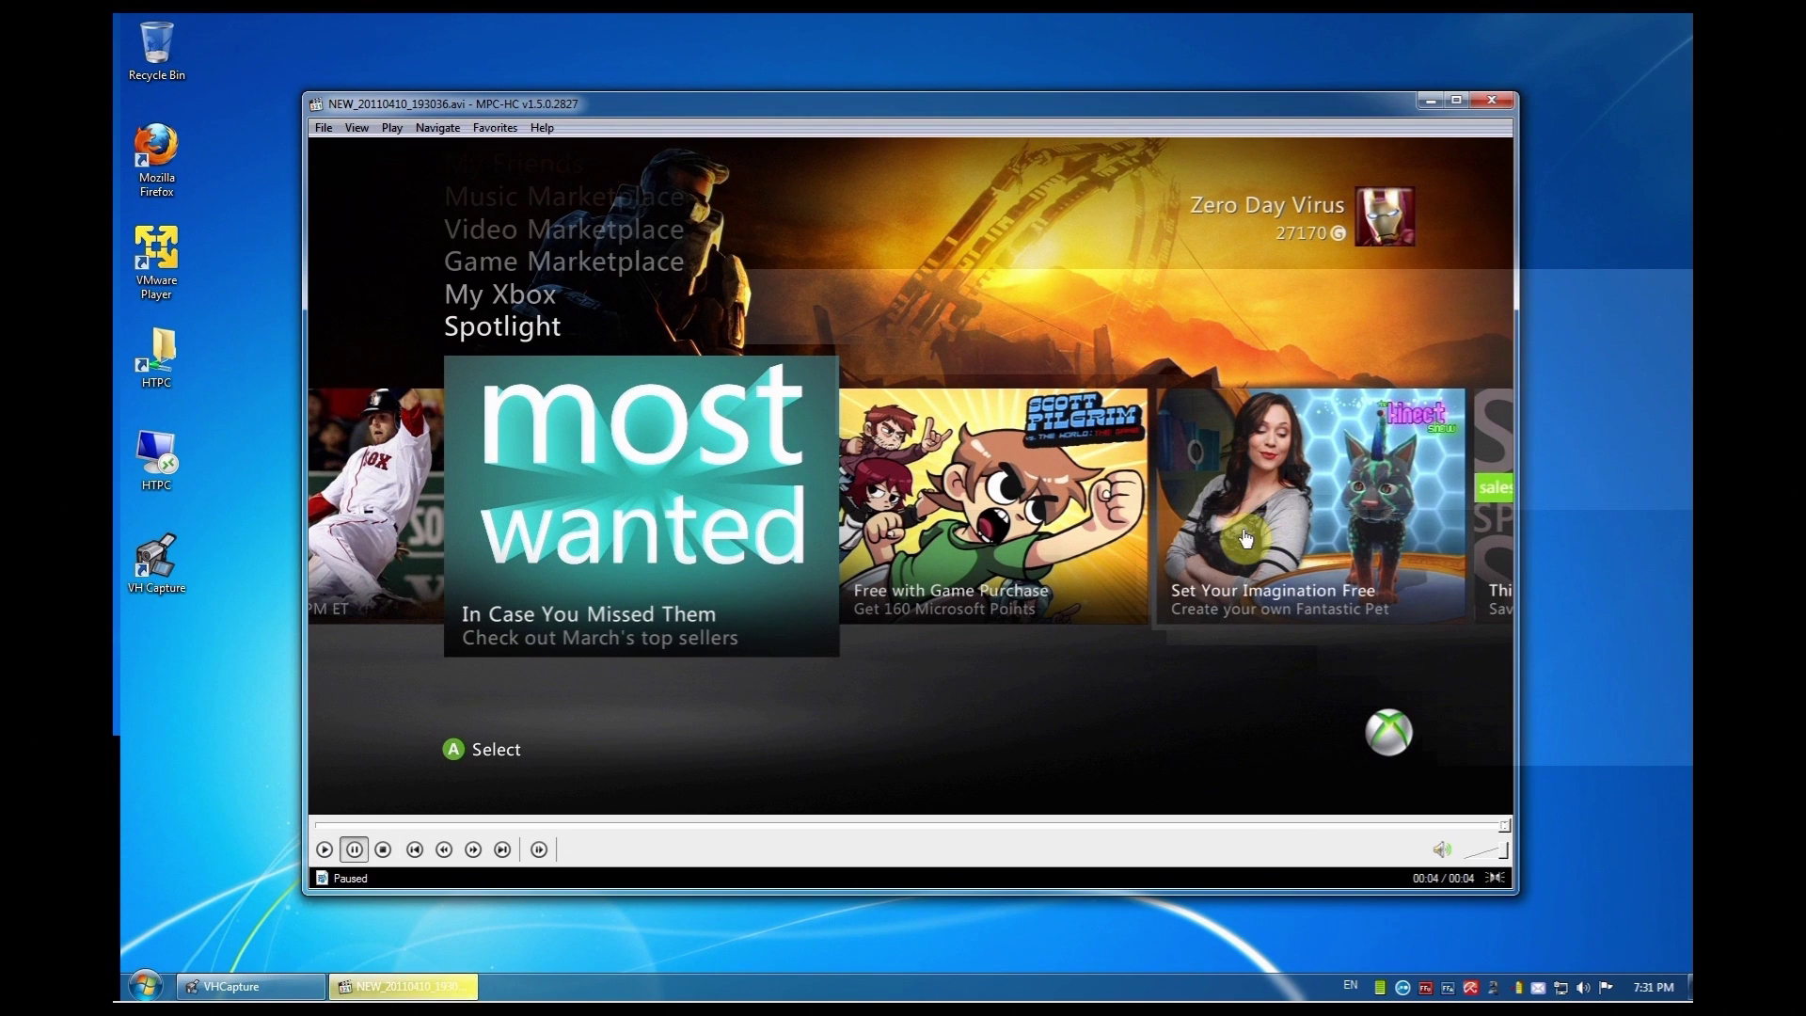
{"action": "left_click", "coordinate": [1493, 99]}
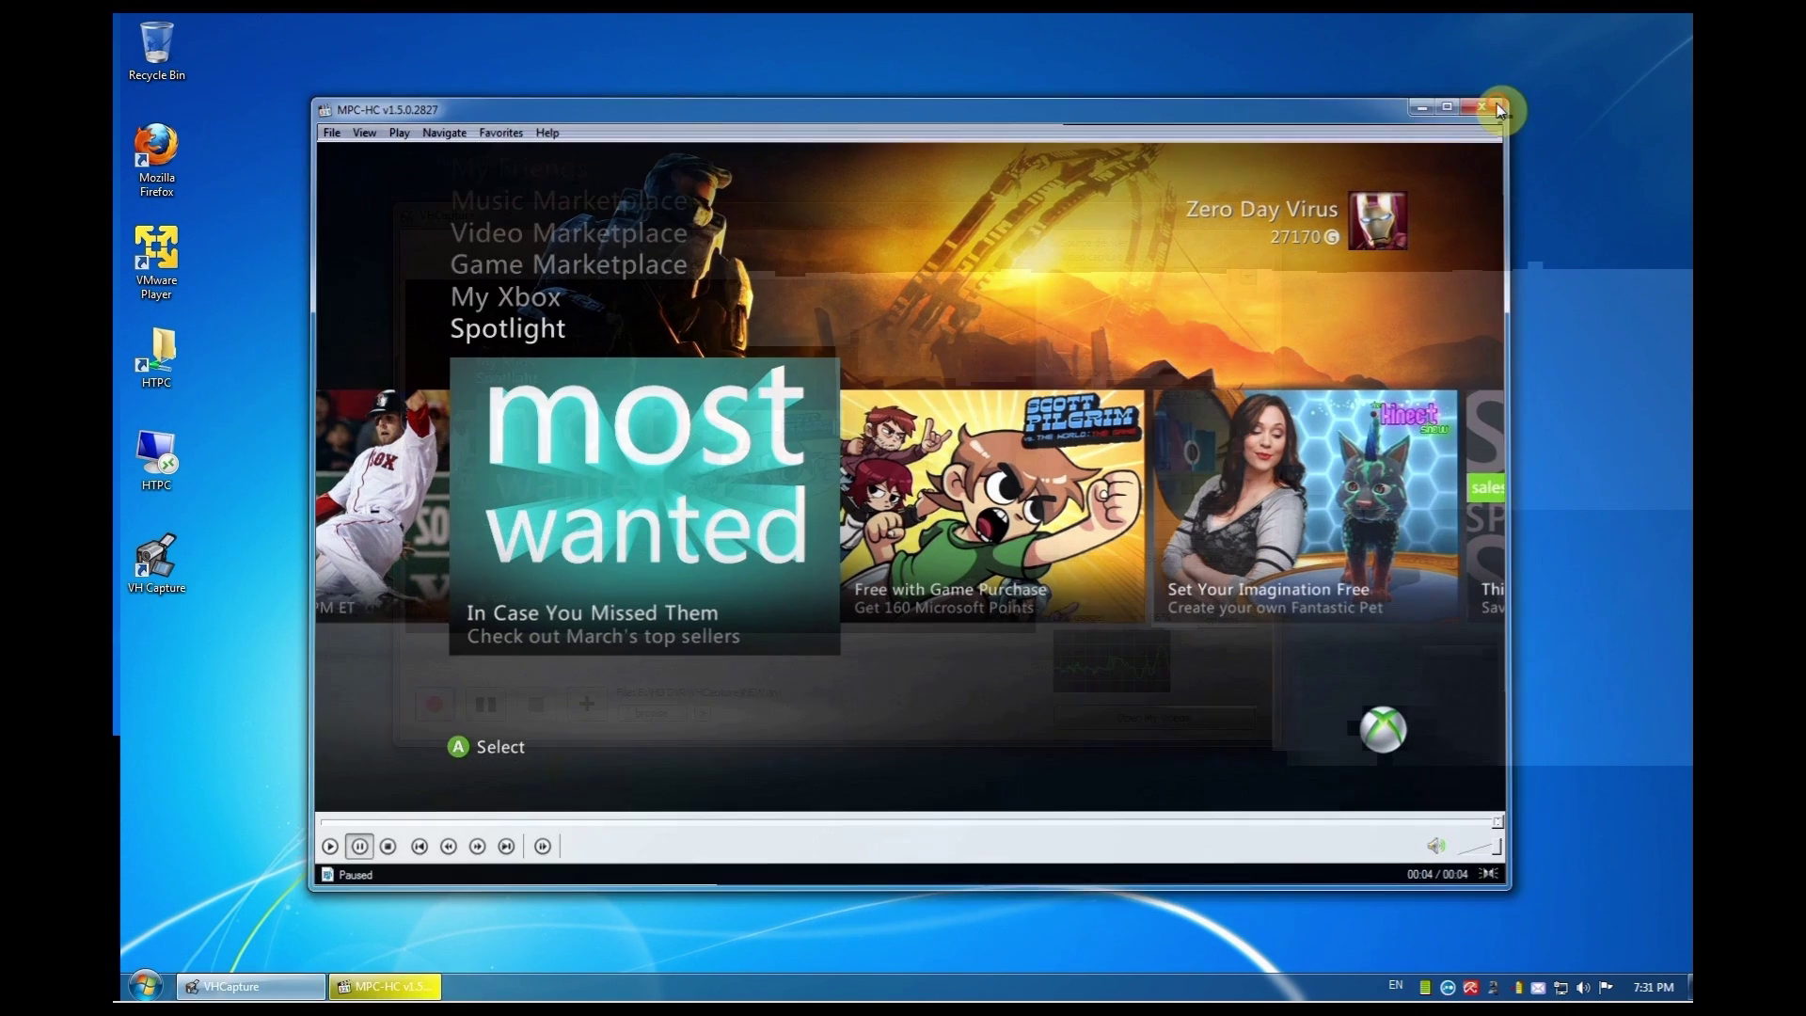